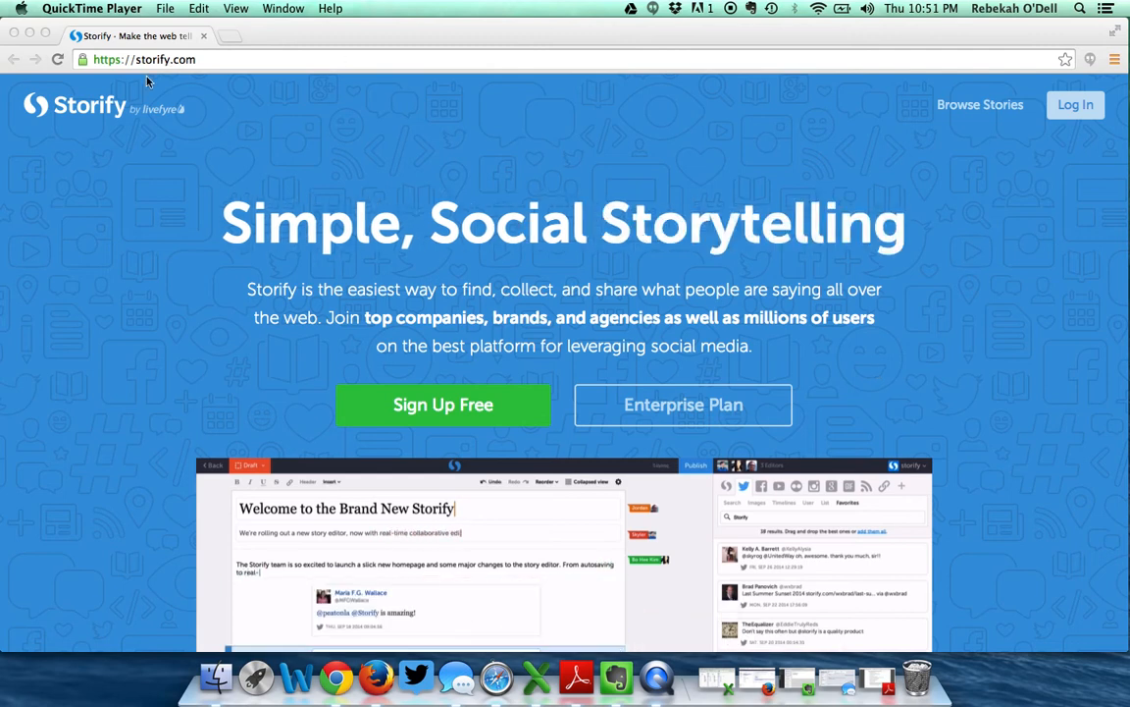
- Open Storify's free account sign-up form, and close that browser to return to the logged-in Storify home page
{"action": "left_click", "coordinate": [457, 409]}
{"action": "left_click", "coordinate": [442, 410]}
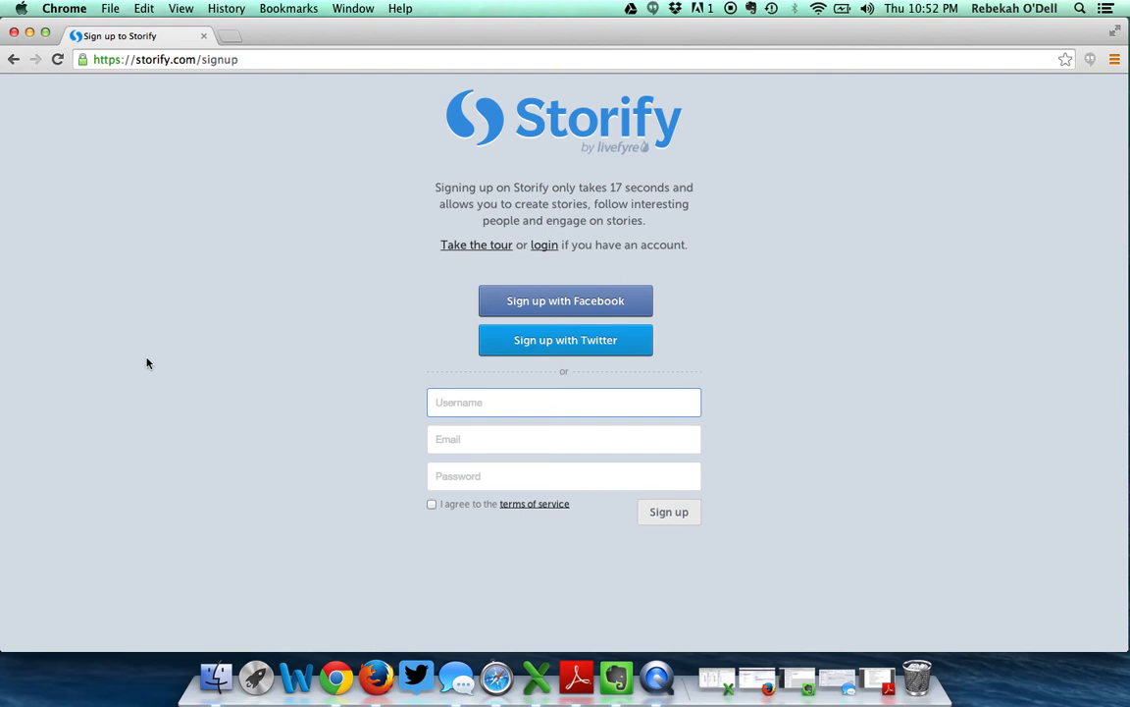
{"action": "left_click", "coordinate": [31, 33]}
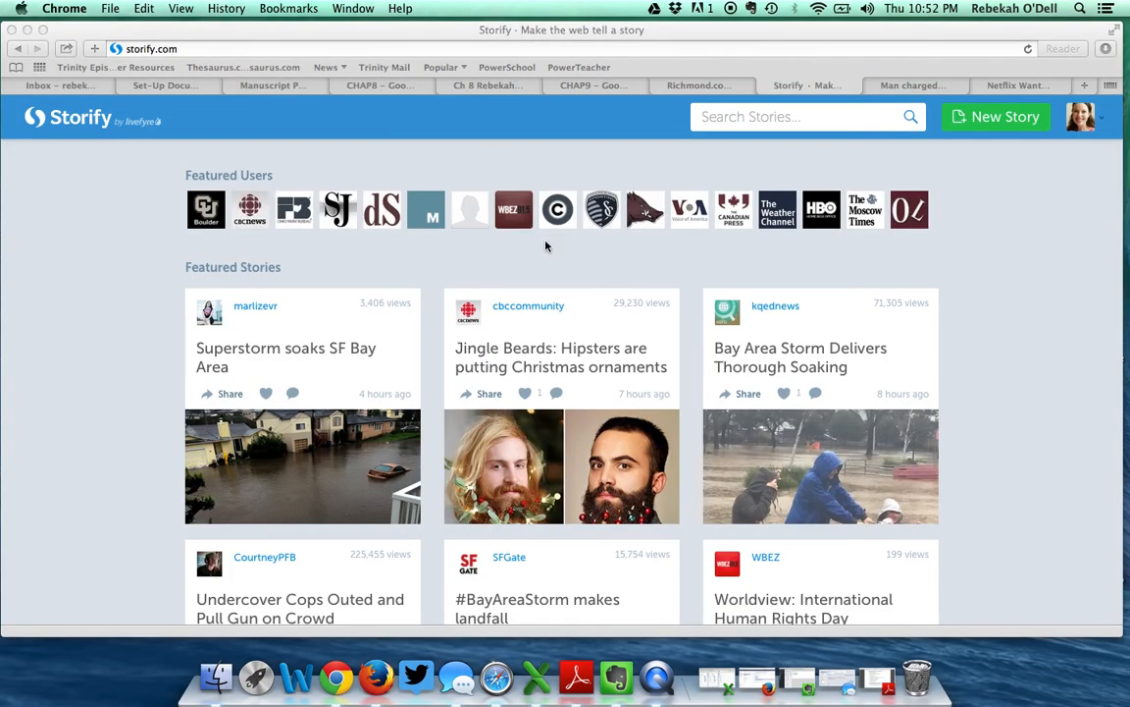
{"action": "key", "text": "super+q"}
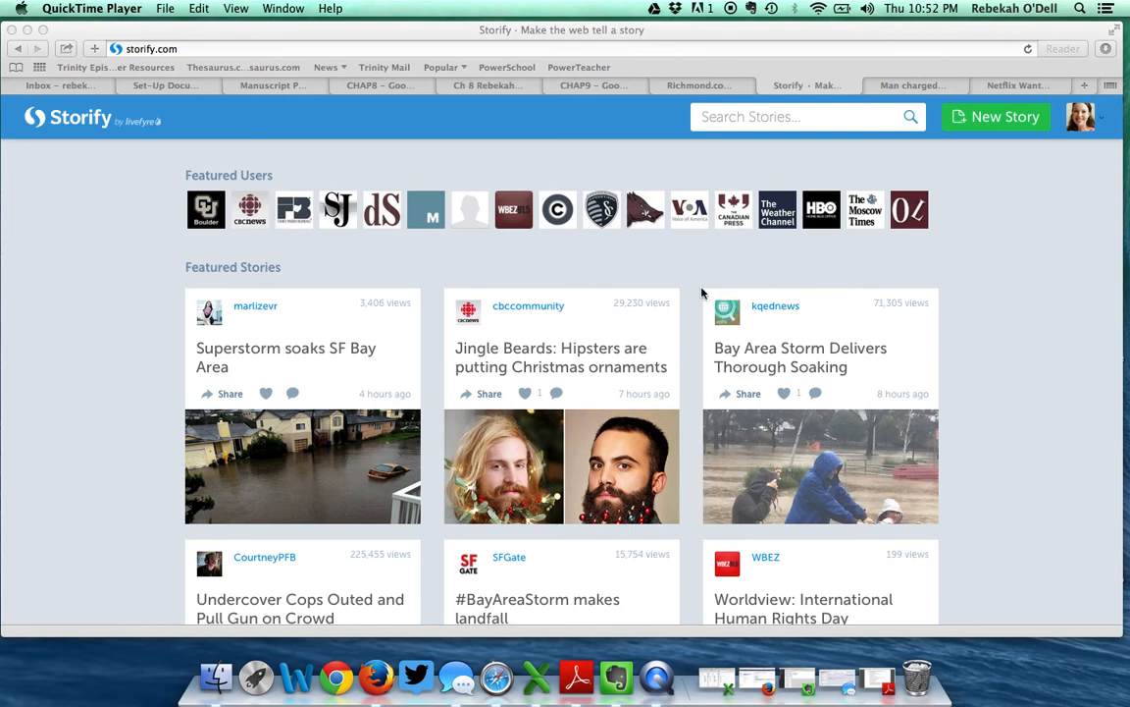
- Create a new story from the Storify home page with the headline "My Best Reads #1"
{"action": "scroll", "coordinate": [769, 435], "scroll_direction": "down", "scroll_amount": 5}
{"action": "scroll", "coordinate": [769, 435], "scroll_direction": "down", "scroll_amount": 20}
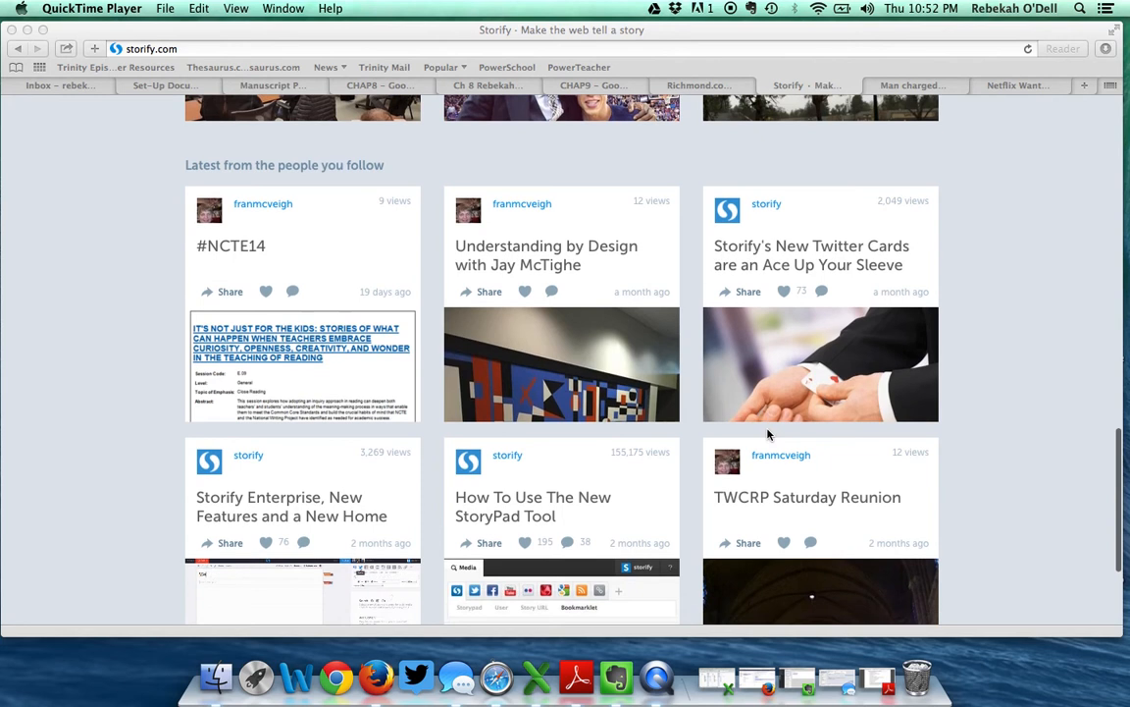
{"action": "scroll", "coordinate": [769, 435], "scroll_direction": "down", "scroll_amount": 5}
{"action": "scroll", "coordinate": [770, 434], "scroll_direction": "up", "scroll_amount": 7}
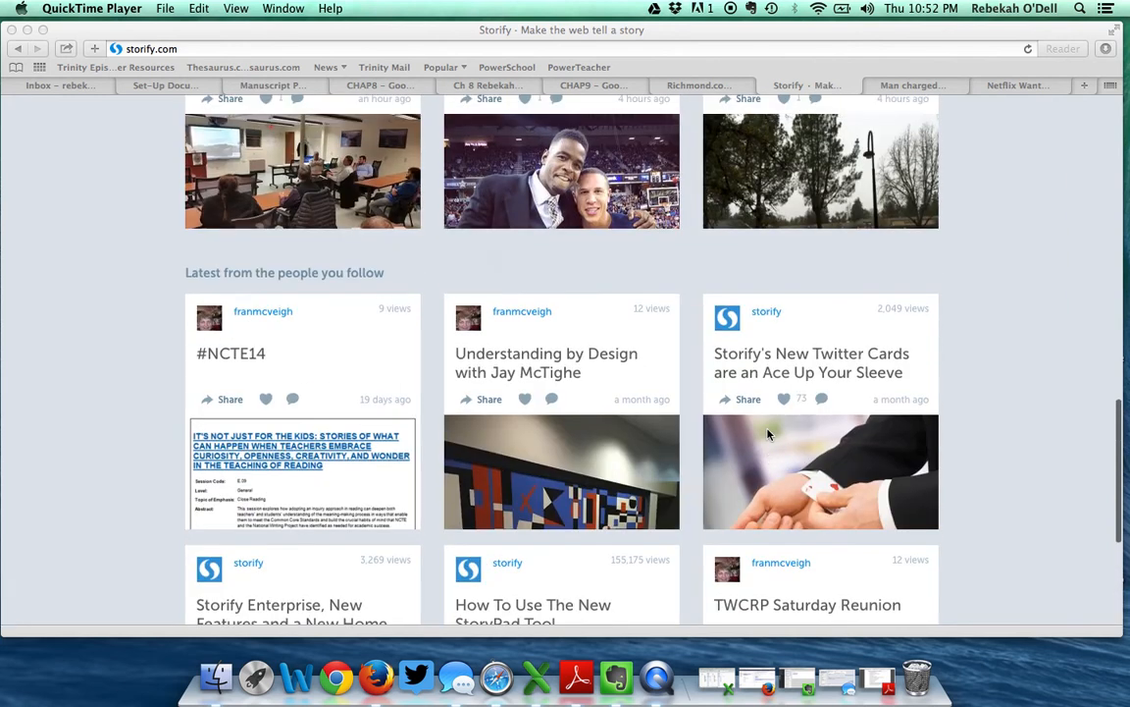
{"action": "scroll", "coordinate": [769, 435], "scroll_direction": "up", "scroll_amount": 20}
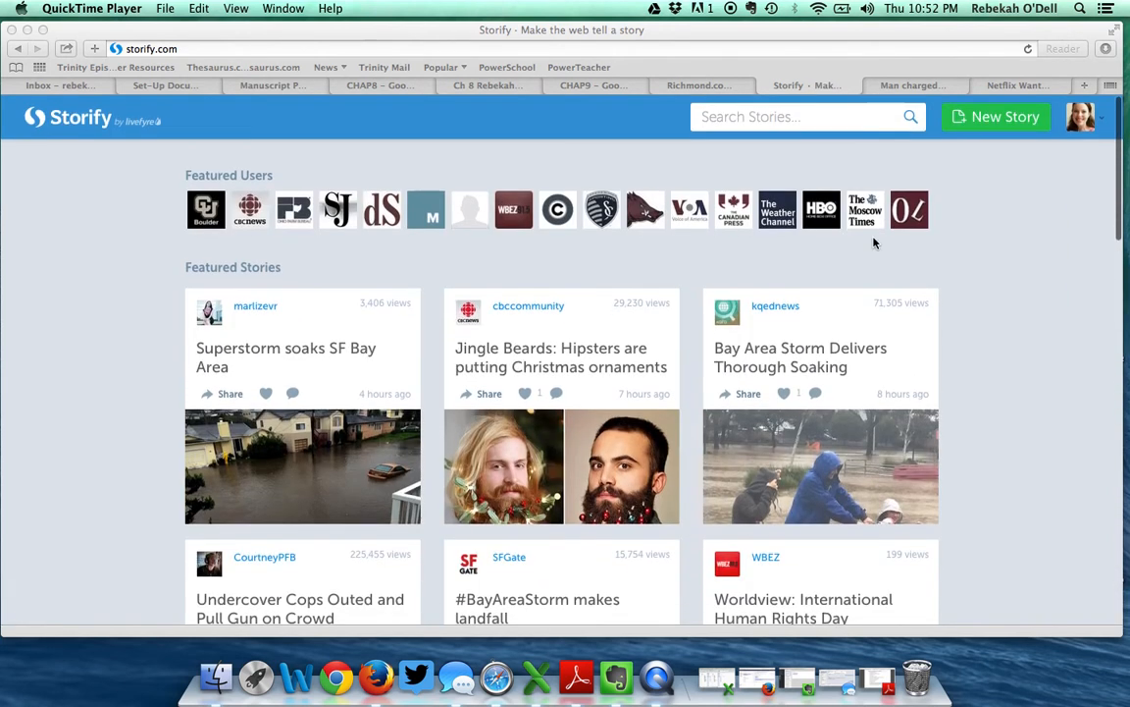
{"action": "left_click", "coordinate": [999, 120]}
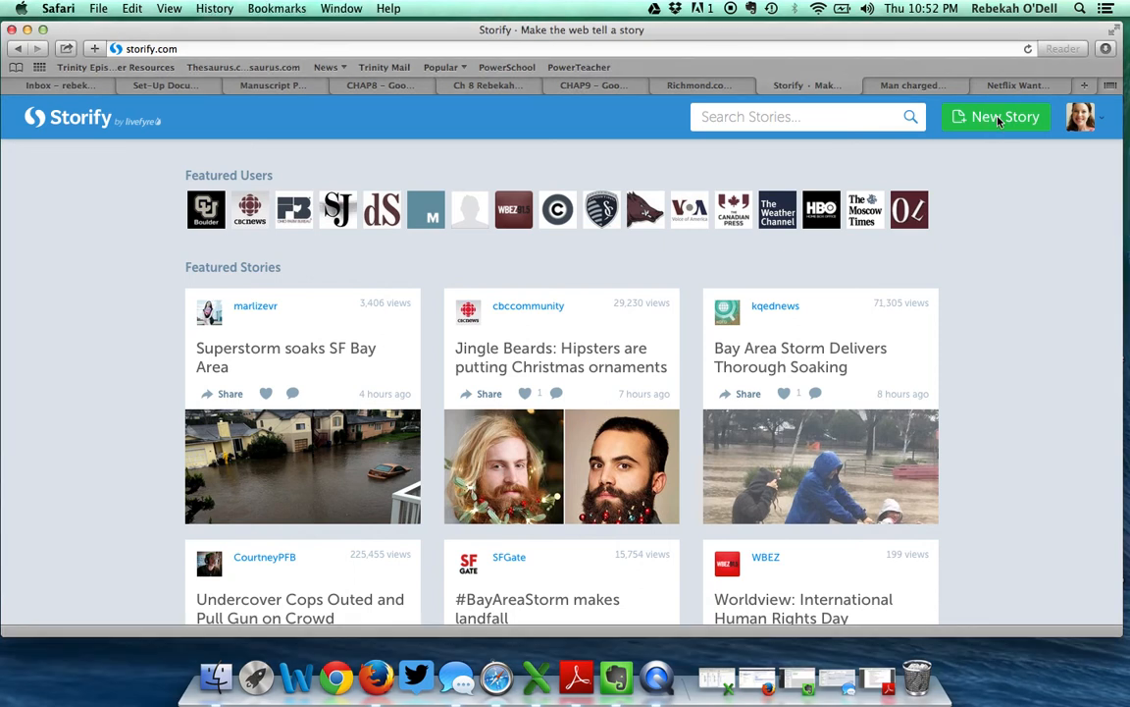
{"action": "left_click", "coordinate": [999, 119]}
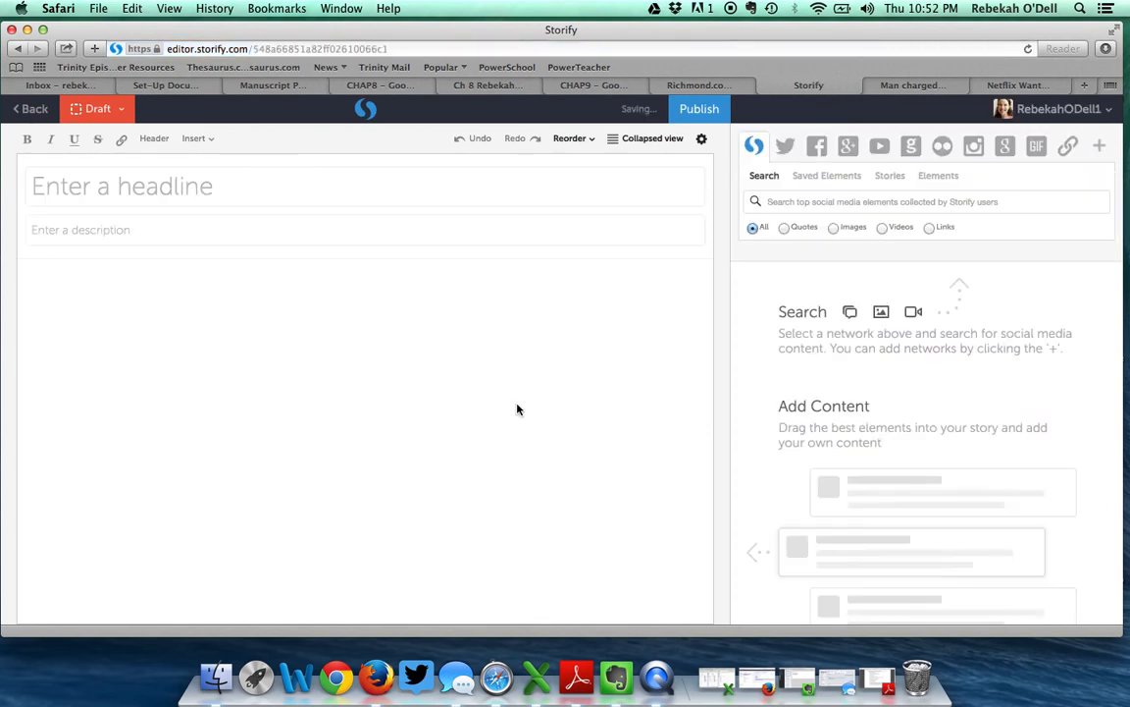
{"action": "left_click", "coordinate": [316, 181]}
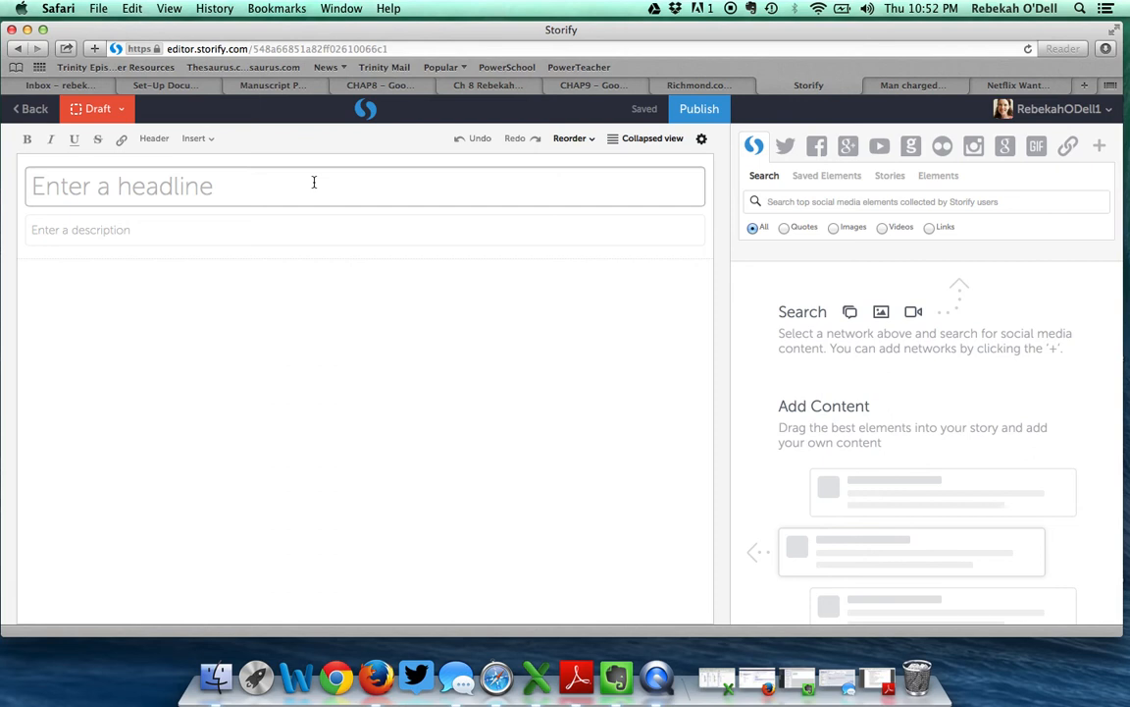
{"action": "type", "text": "My Best Reads #1"}
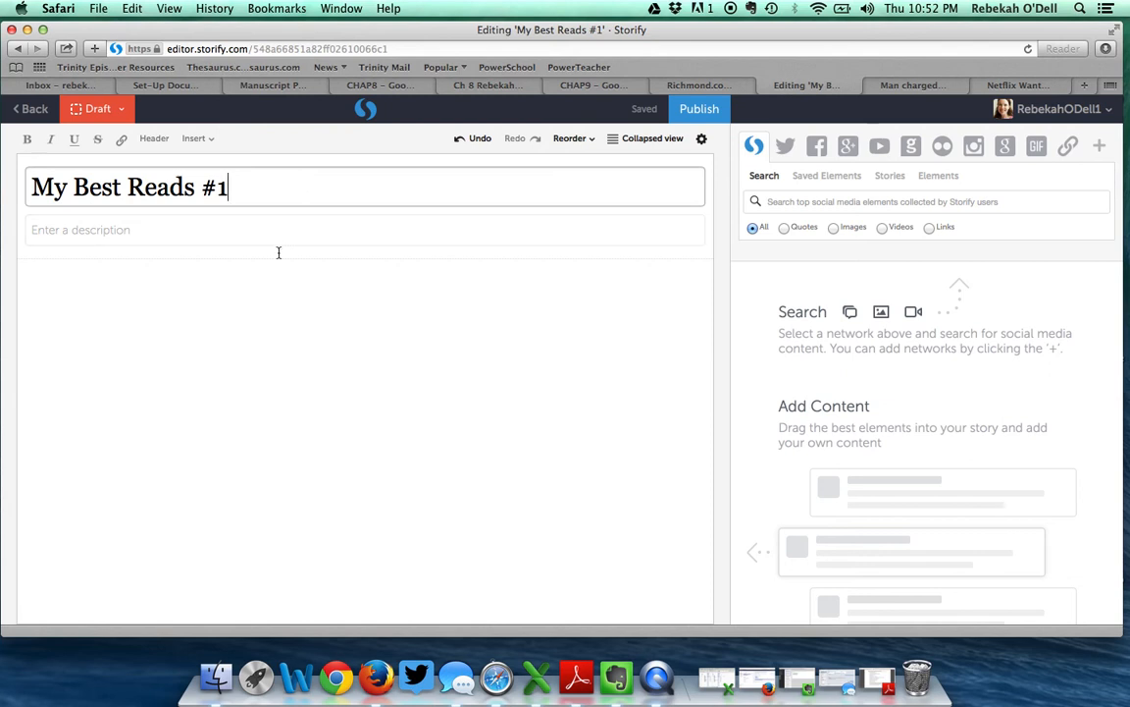
{"action": "left_click", "coordinate": [562, 306]}
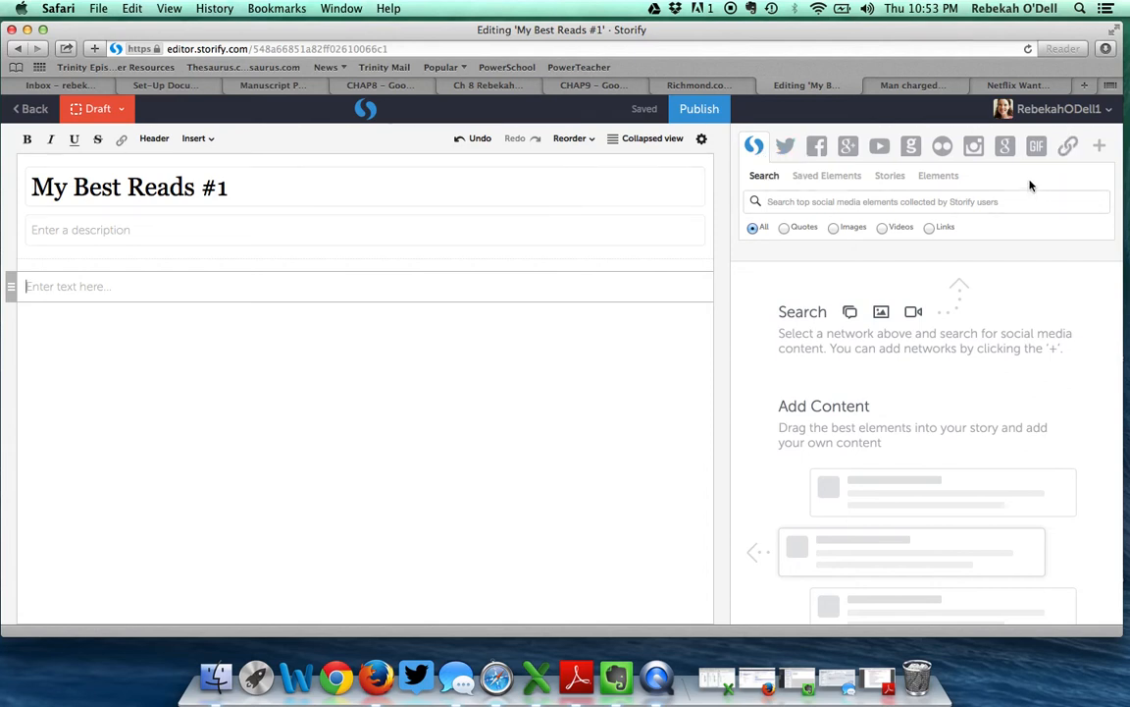
- Embed the open ESPN article about the stolen LeBron Nikes in the story using its URL
{"action": "left_click", "coordinate": [915, 92]}
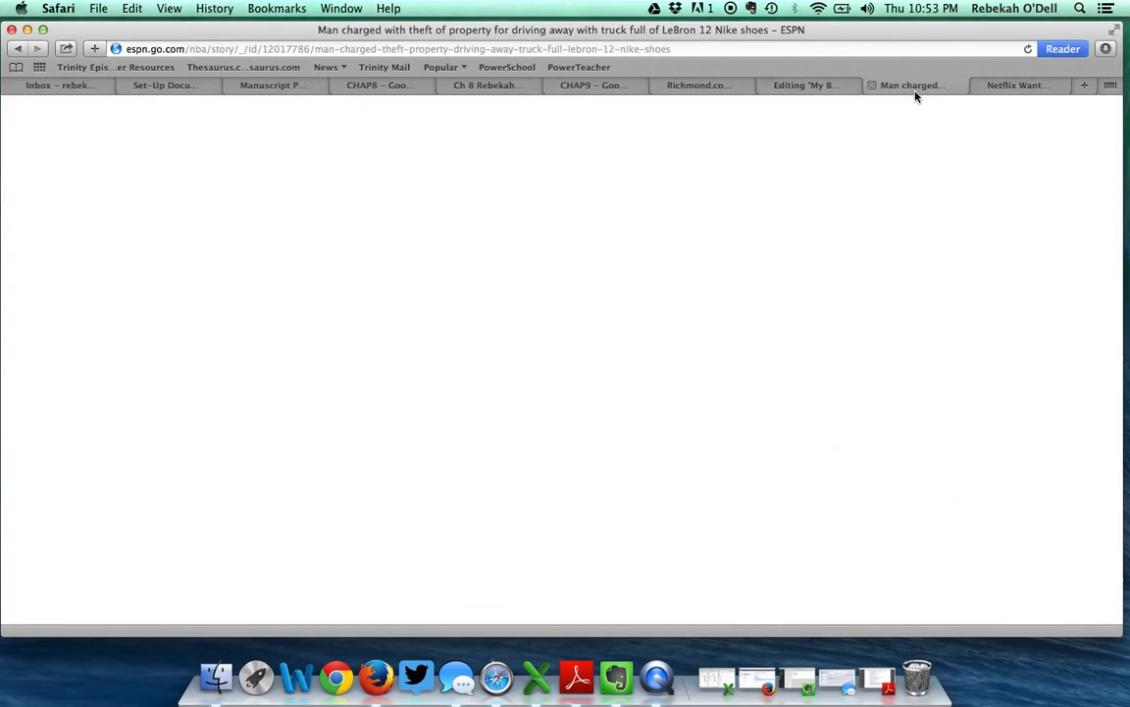
{"action": "left_click", "coordinate": [566, 47]}
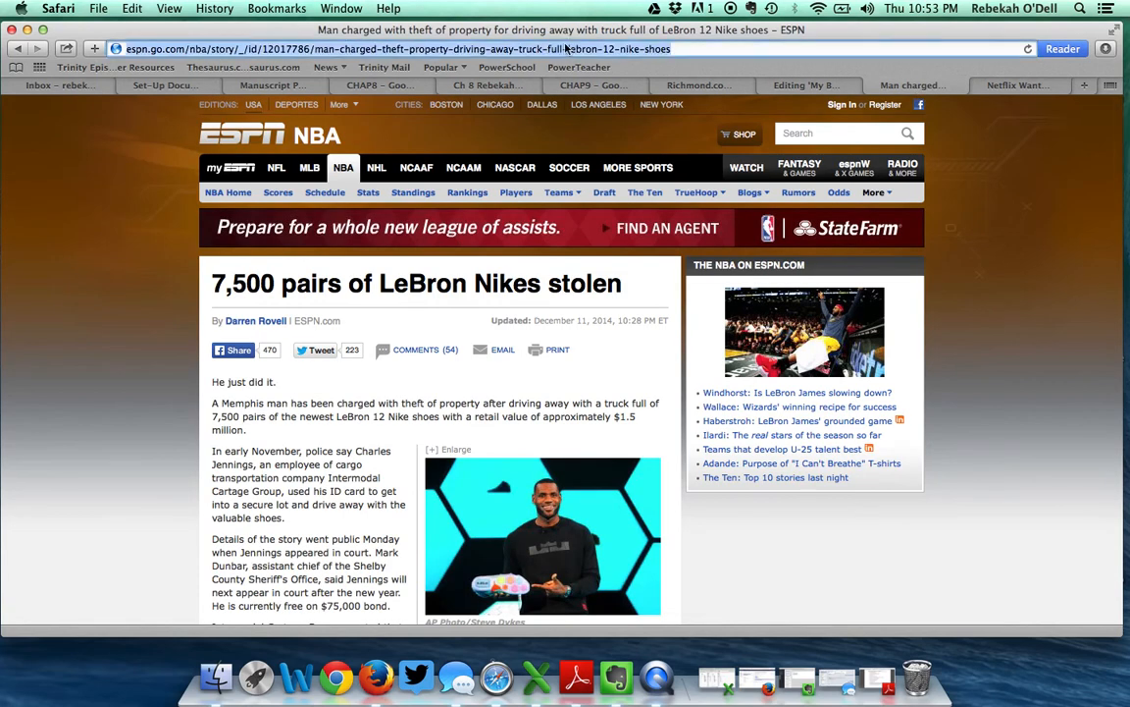
{"action": "left_click", "coordinate": [848, 86]}
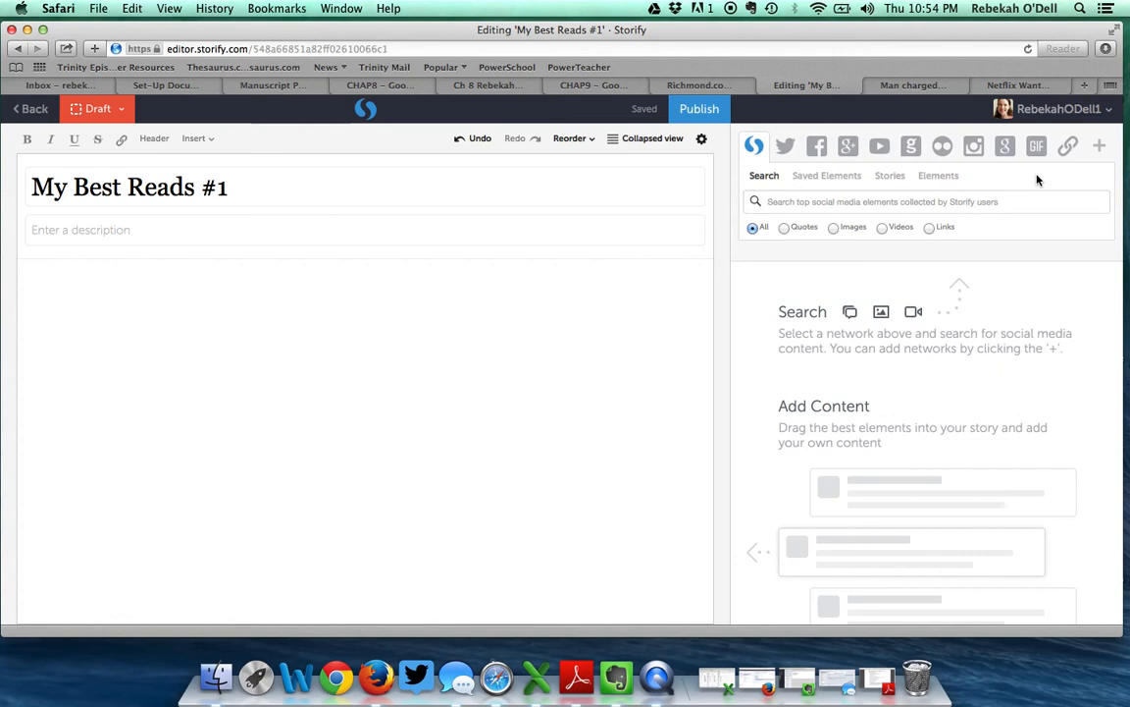
{"action": "left_click", "coordinate": [1067, 146]}
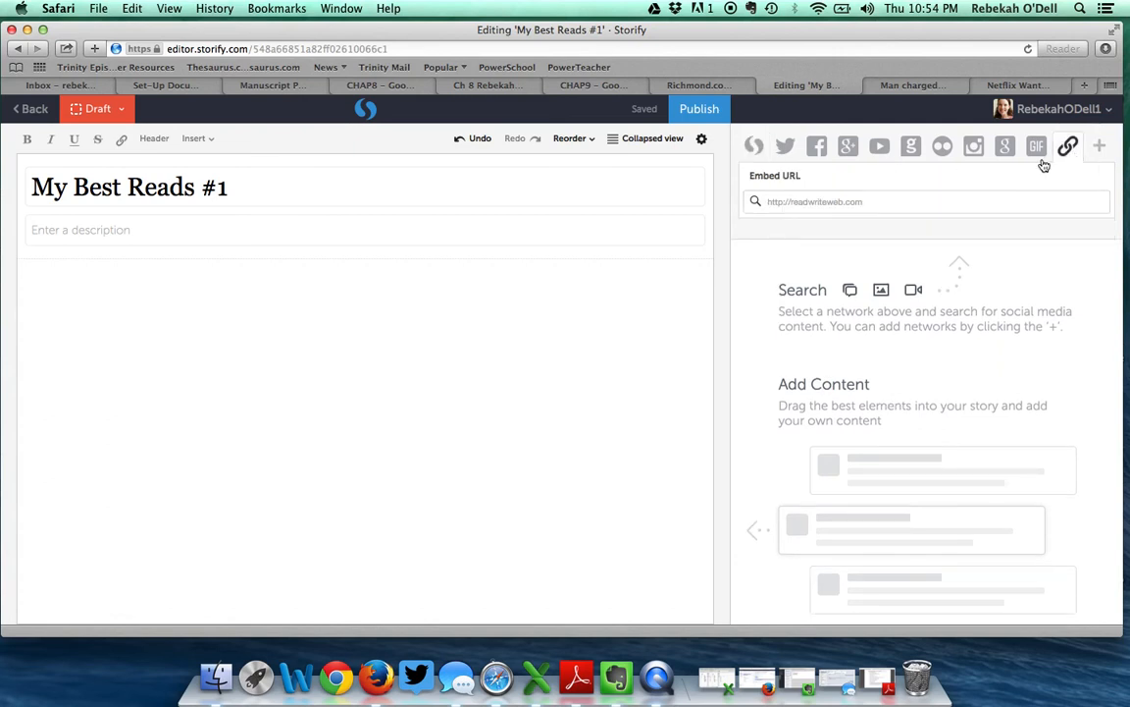
{"action": "key", "text": "super+v"}
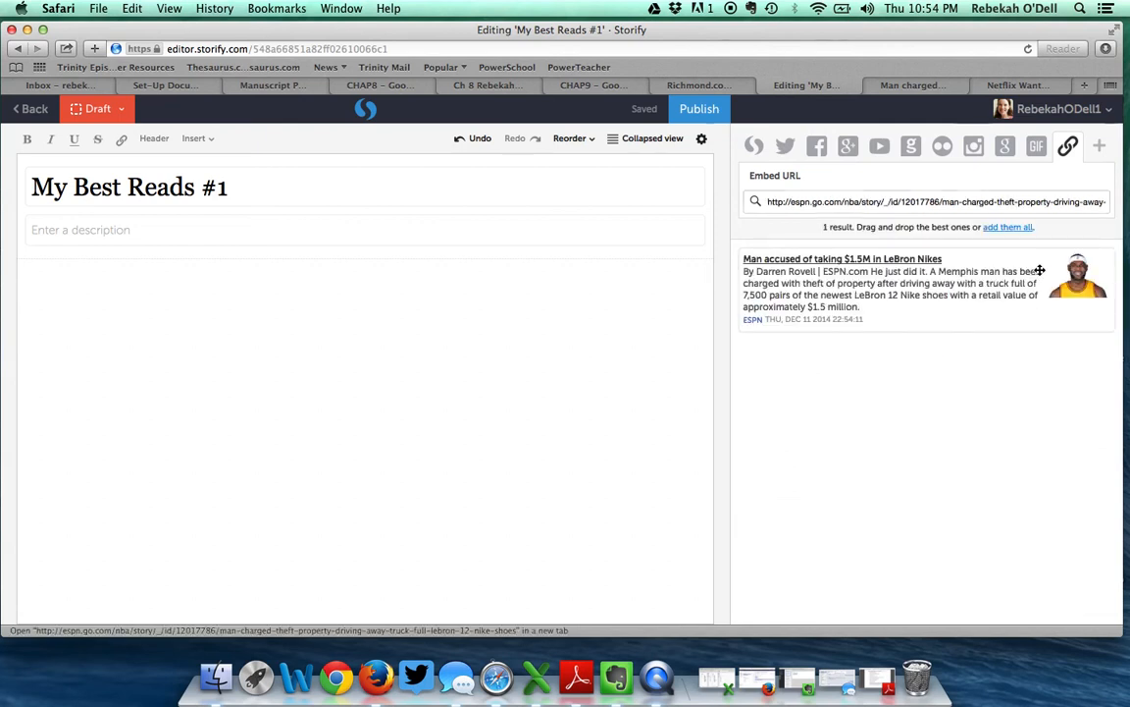
{"action": "left_click_drag", "start_coordinate": [1040, 304], "coordinate": [663, 331]}
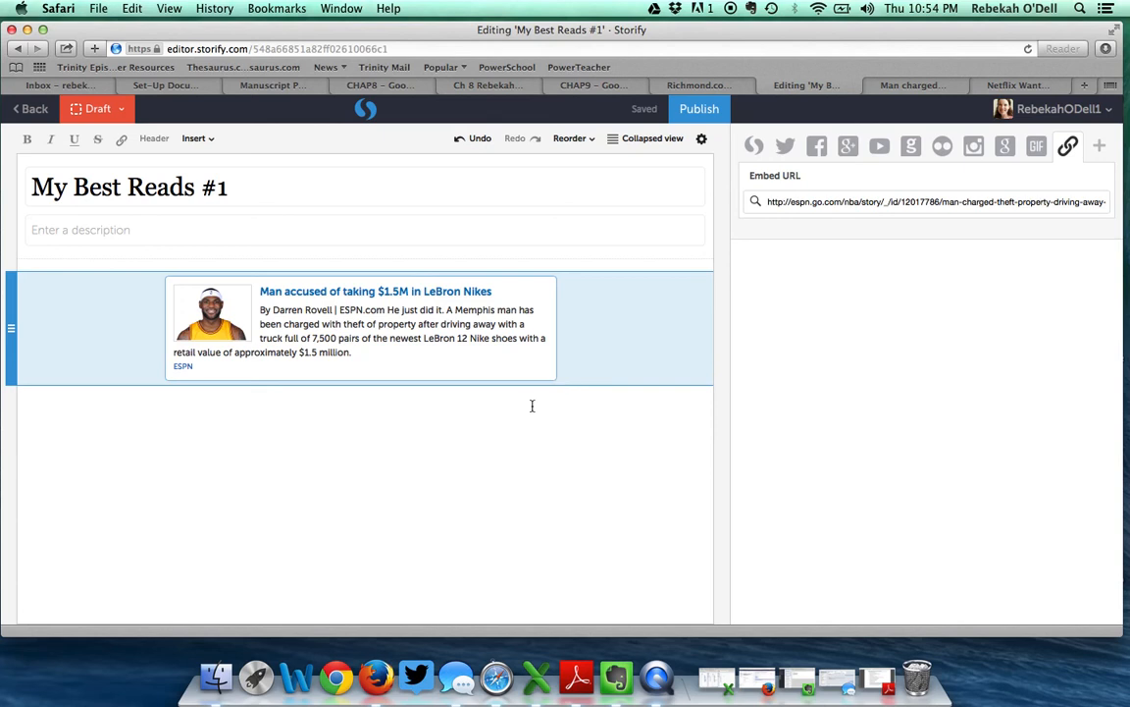
- Add the text "ADD COMMENTARY HERE" below the ESPN article
{"action": "left_click", "coordinate": [444, 410]}
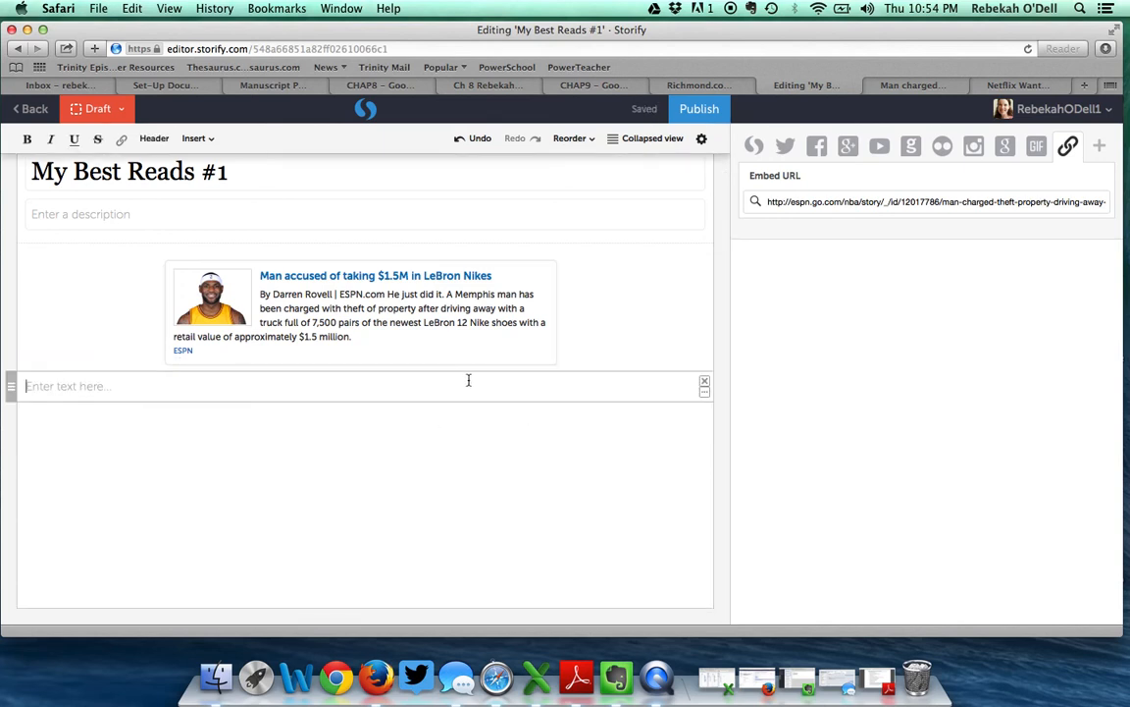
{"action": "type", "text": "ADD COMMENT"}
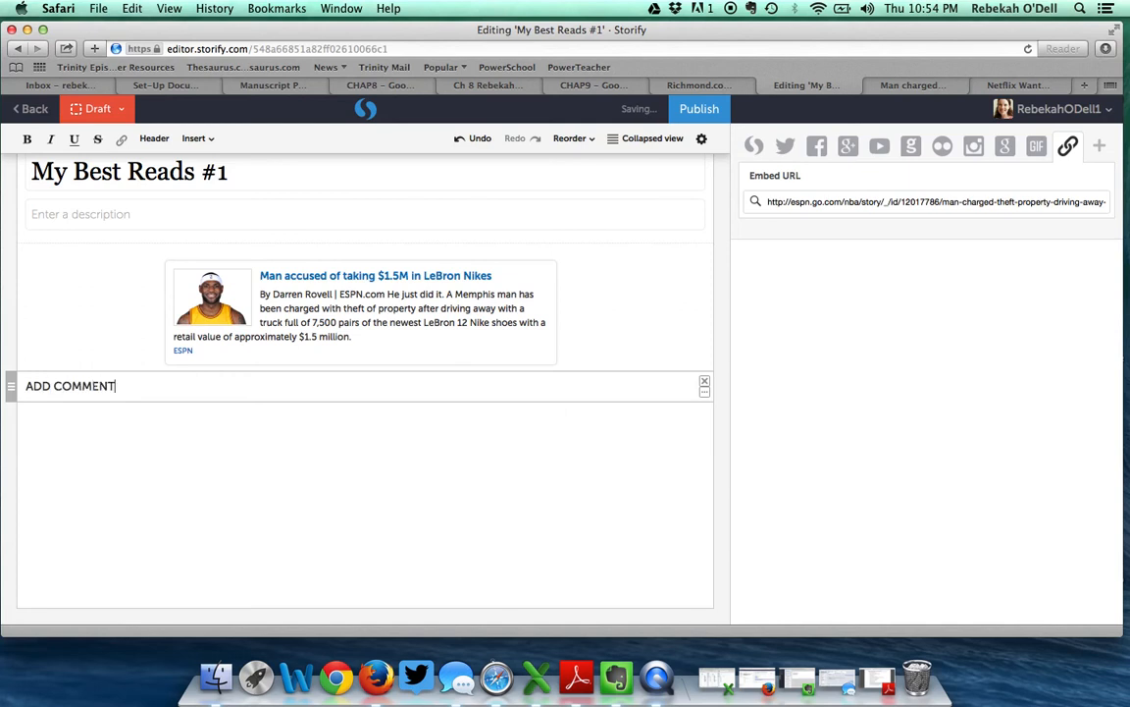
{"action": "type", "text": "ARY HERE"}
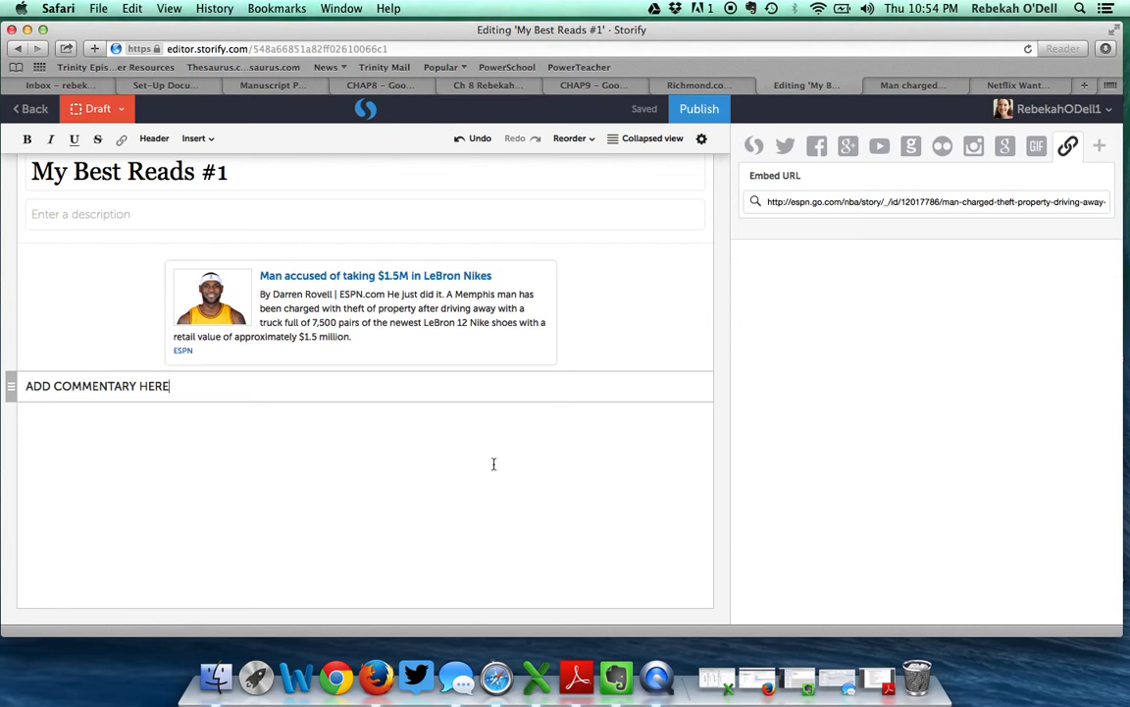
{"action": "left_click", "coordinate": [444, 417]}
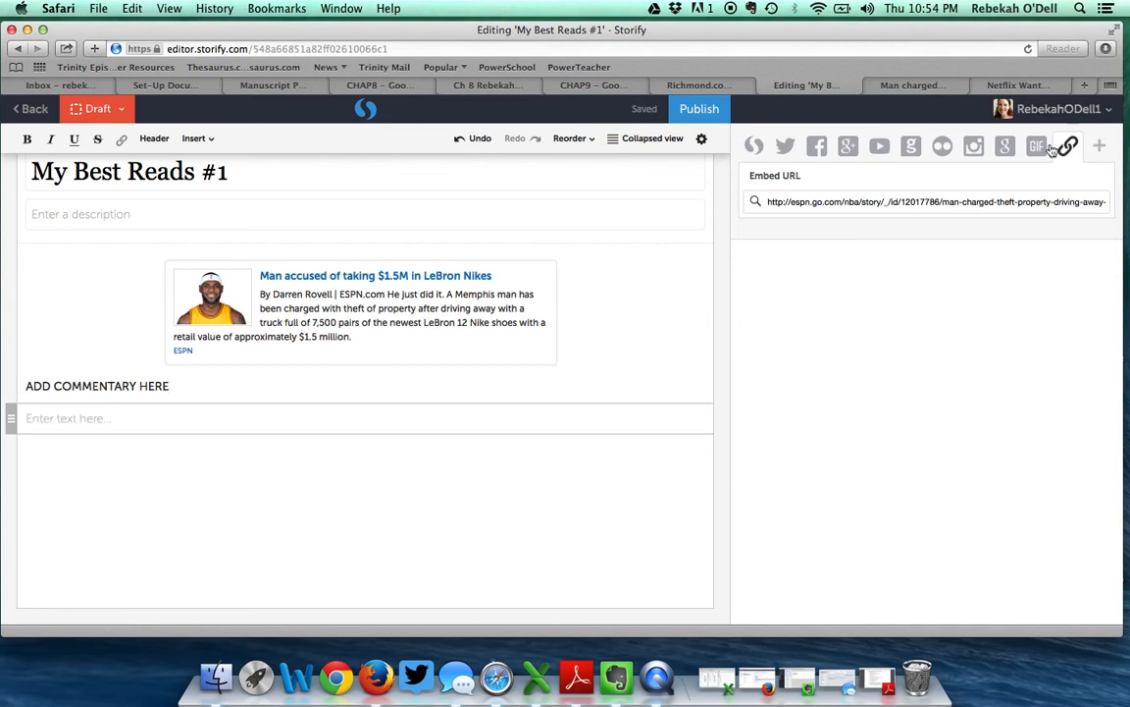
- Embed the open Vulture article "Netflix Wants to Premiere Shows Every Two Weeks" below the first commentary using its URL
{"action": "left_click", "coordinate": [983, 84]}
{"action": "left_click", "coordinate": [965, 49]}
{"action": "key", "text": "super+c"}
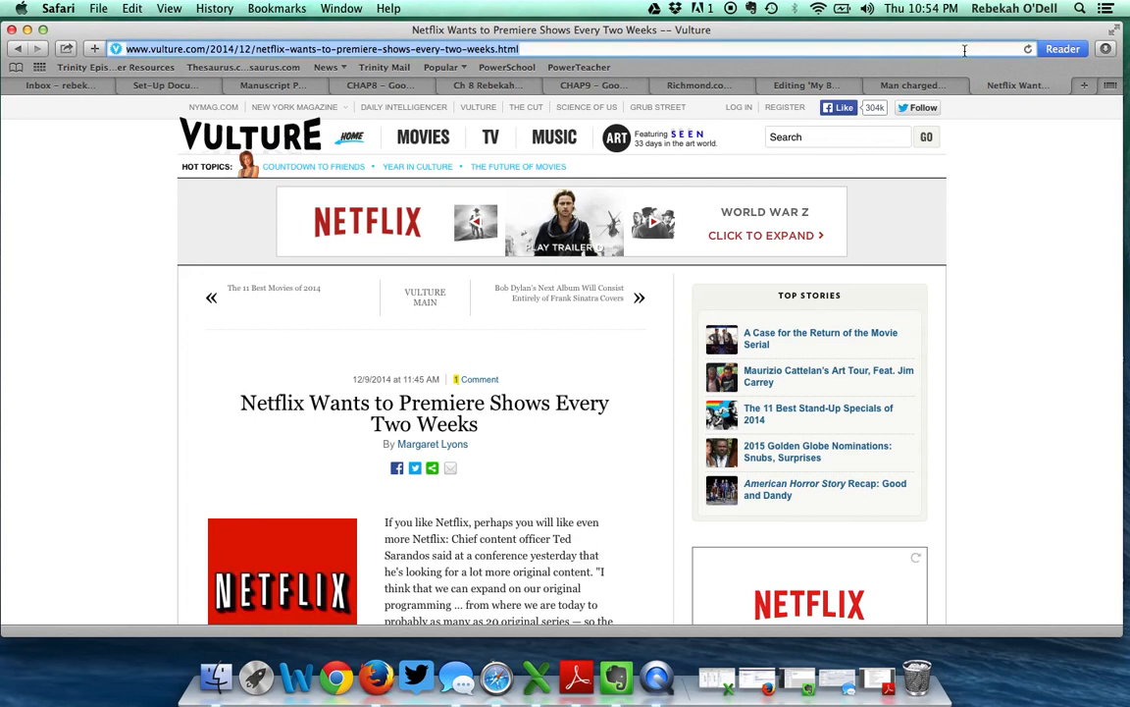
{"action": "left_click", "coordinate": [793, 87]}
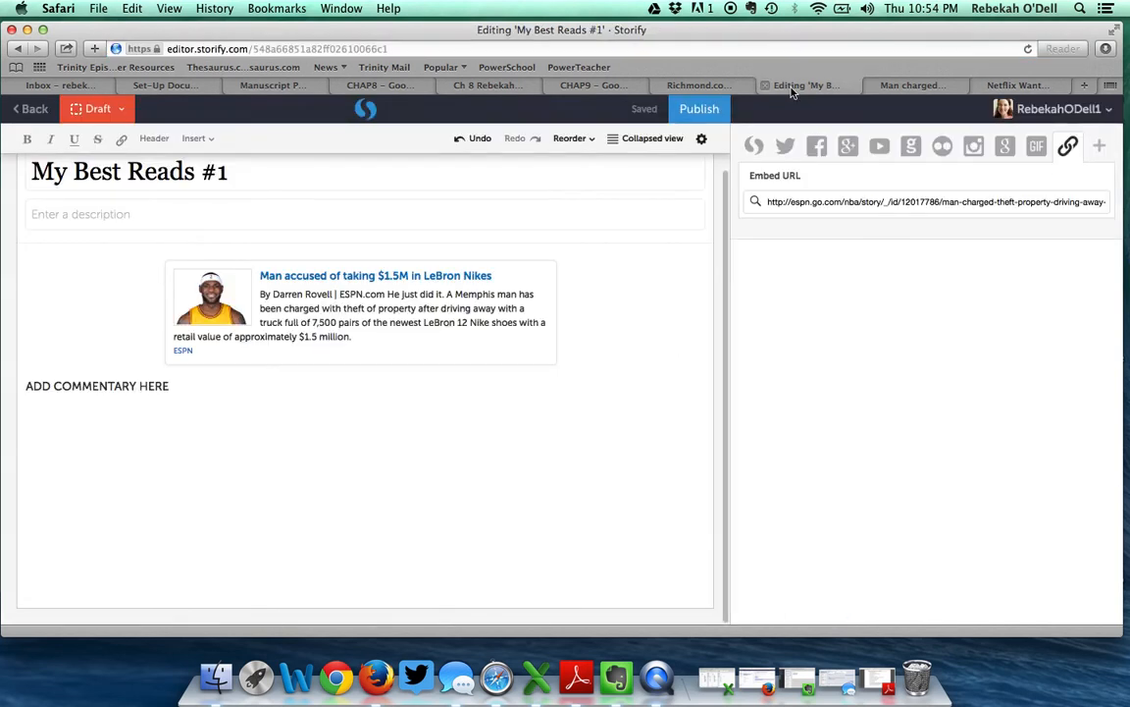
{"action": "triple_click", "coordinate": [935, 202]}
{"action": "key", "text": "BackSpace"}
{"action": "key", "text": "super+v"}
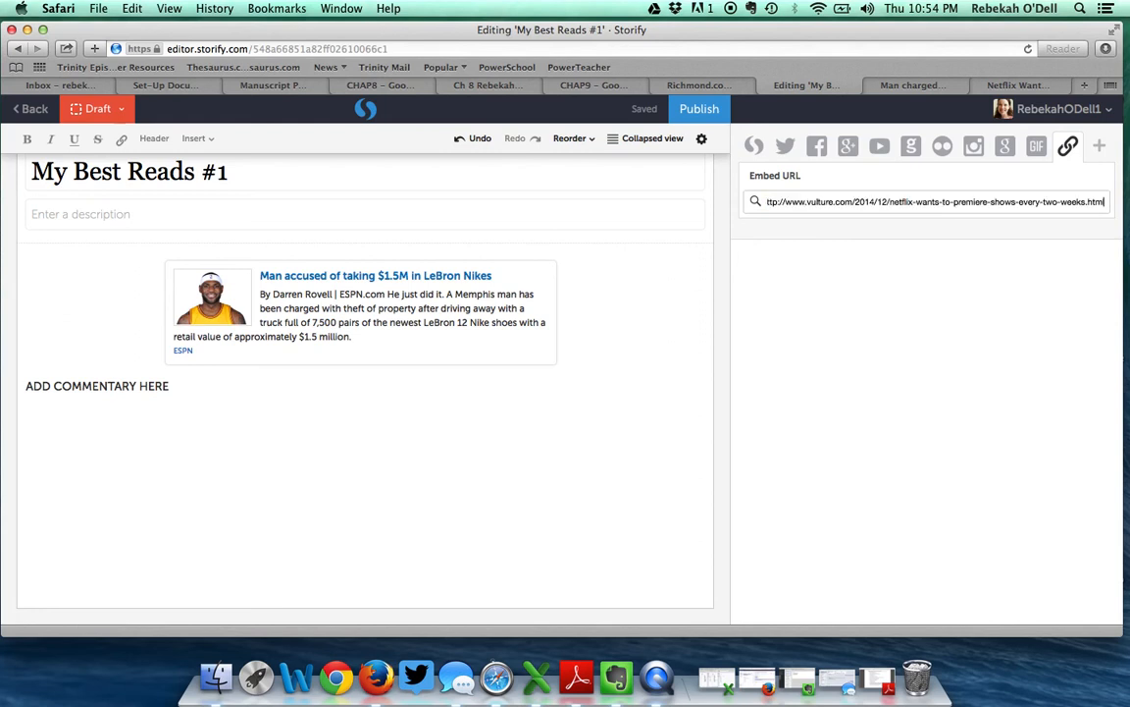
{"action": "key", "text": "Return"}
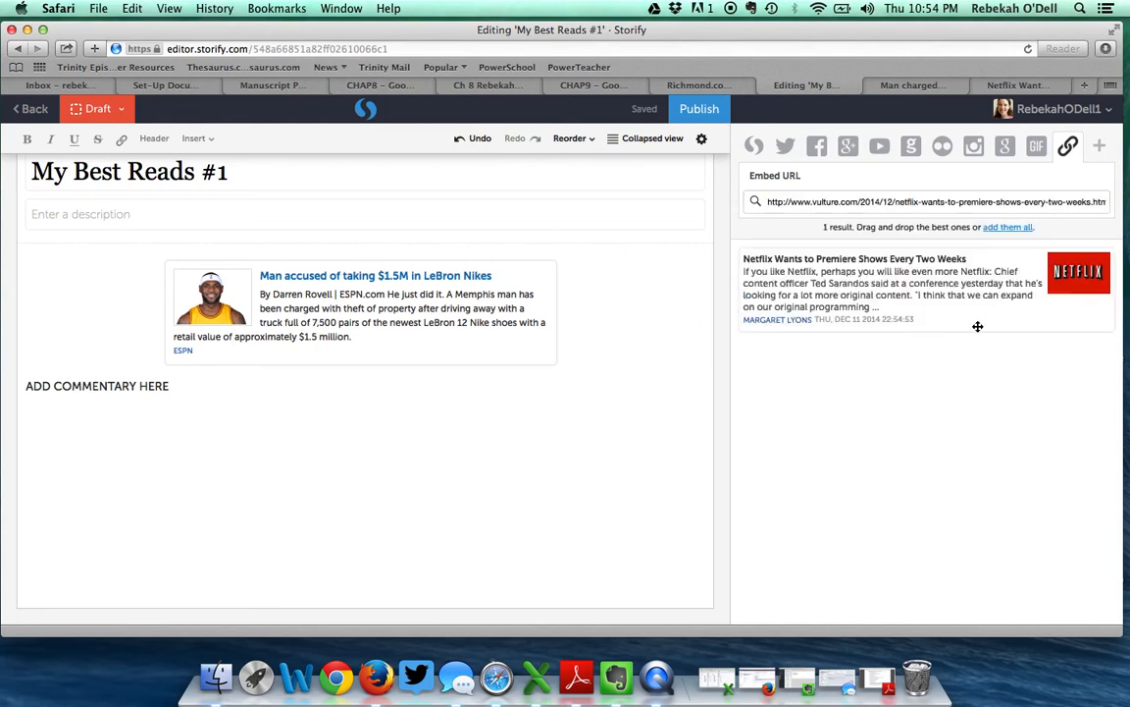
{"action": "left_click_drag", "start_coordinate": [994, 323], "coordinate": [496, 487]}
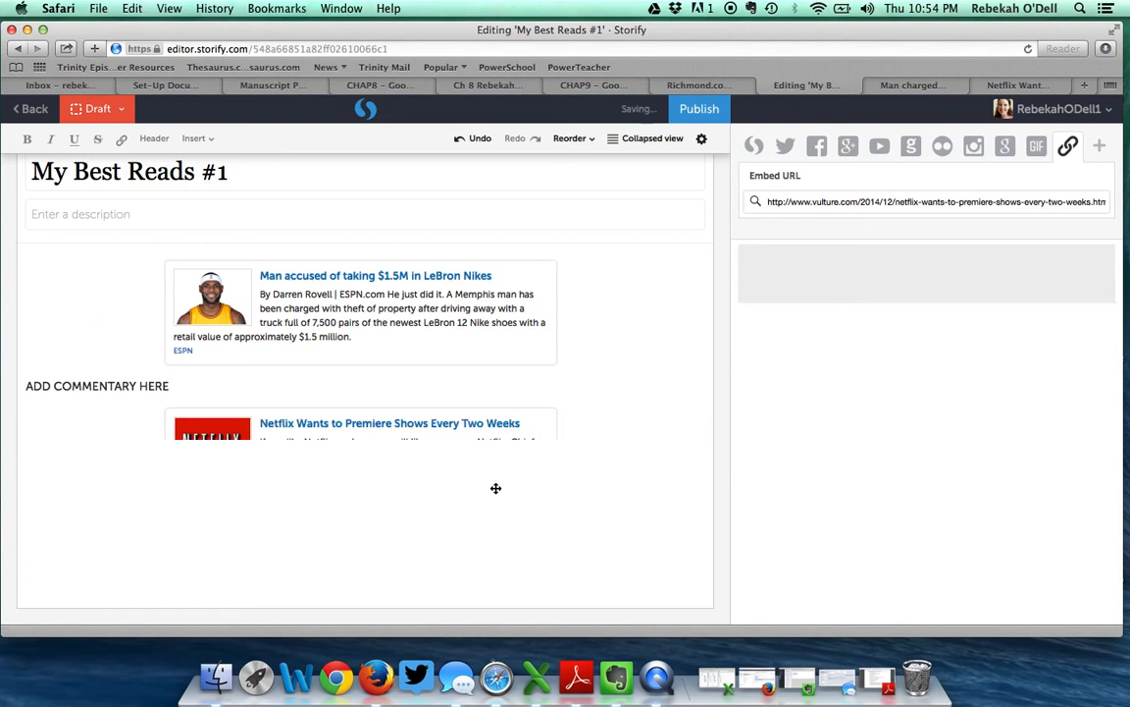
- Add the text "ADD MY COMMENTARY" below the Netflix article
{"action": "left_click", "coordinate": [494, 547]}
{"action": "type", "text": "ADD MY COMMENTARY"}
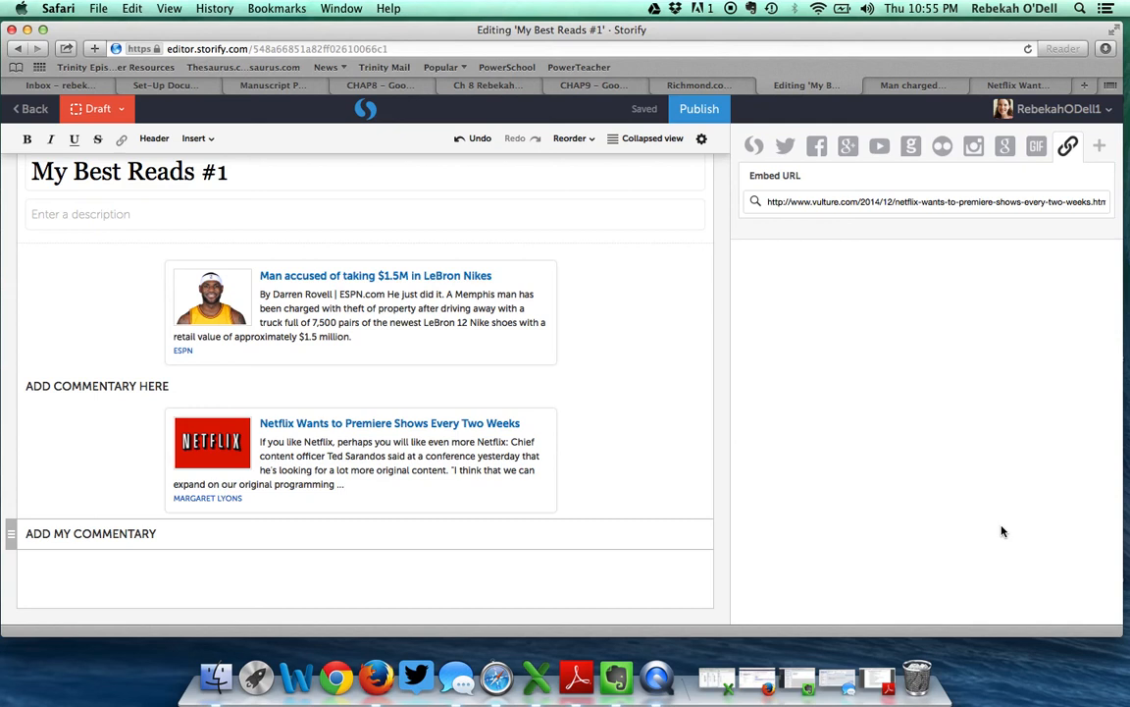
{"action": "left_click", "coordinate": [884, 419]}
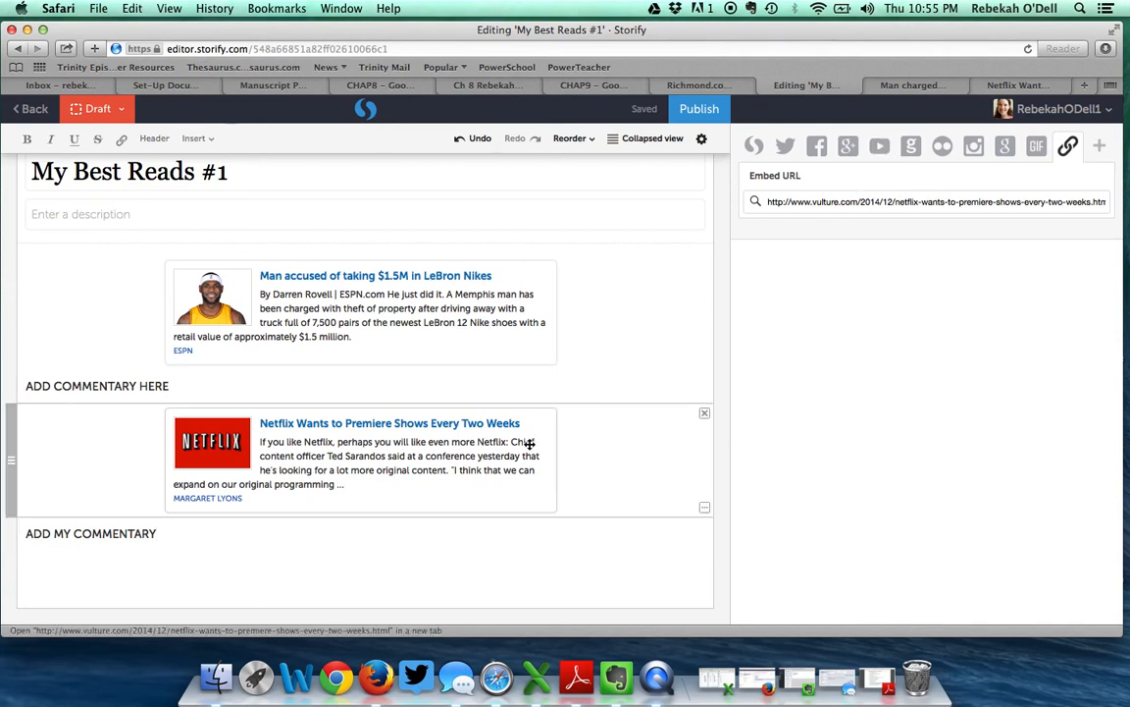
- Add YouTube's 'Pitch Perfect 2' Trailer to the story's end, with "ADD MY COMMENTARY AND HOW THIS VIDEO RELATES TO SOMETHING I READ..." beneath
{"action": "left_click", "coordinate": [880, 145]}
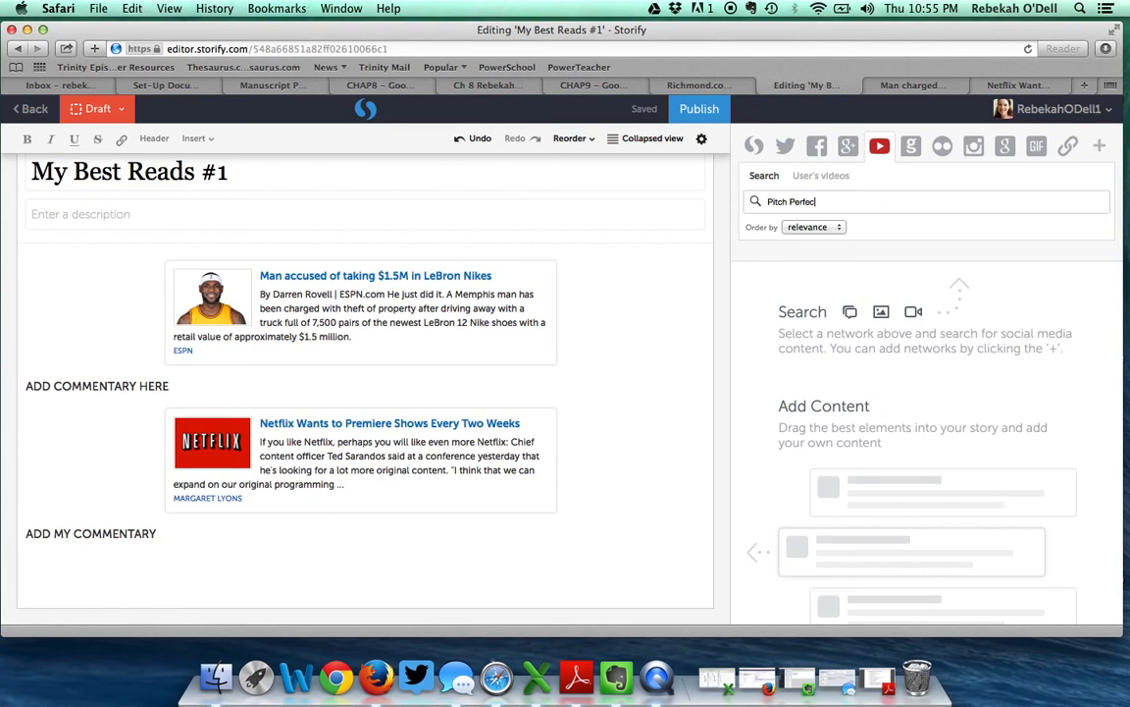
{"action": "key", "text": "Return"}
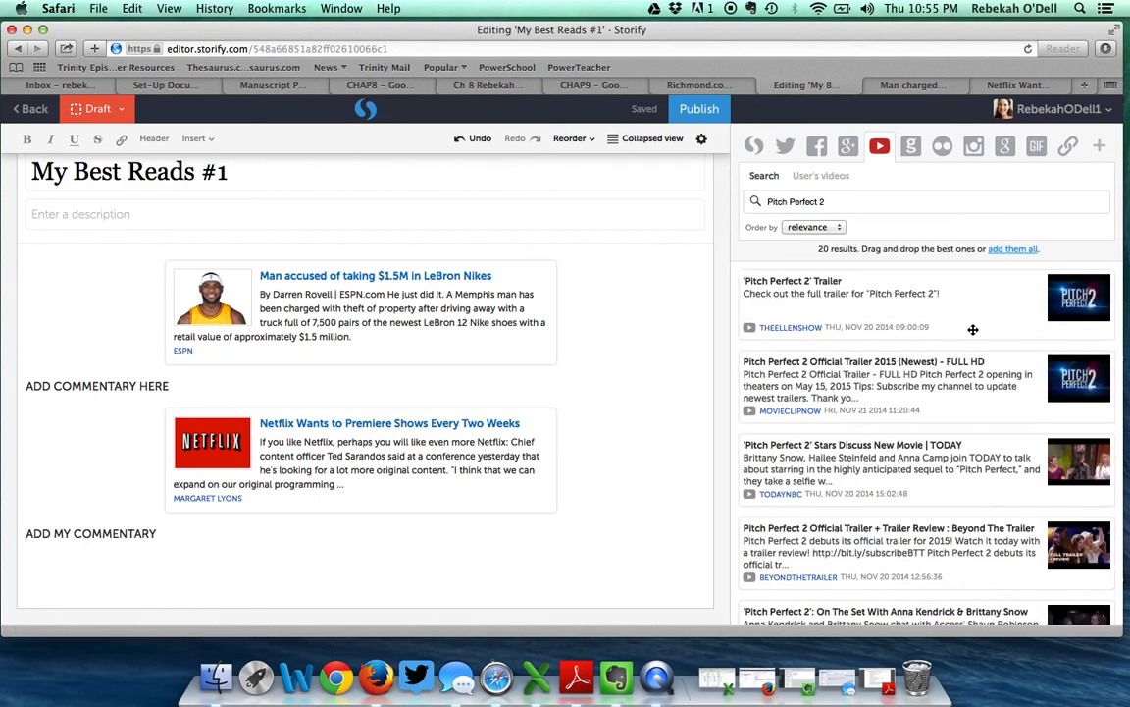
{"action": "left_click_drag", "start_coordinate": [977, 312], "coordinate": [442, 565]}
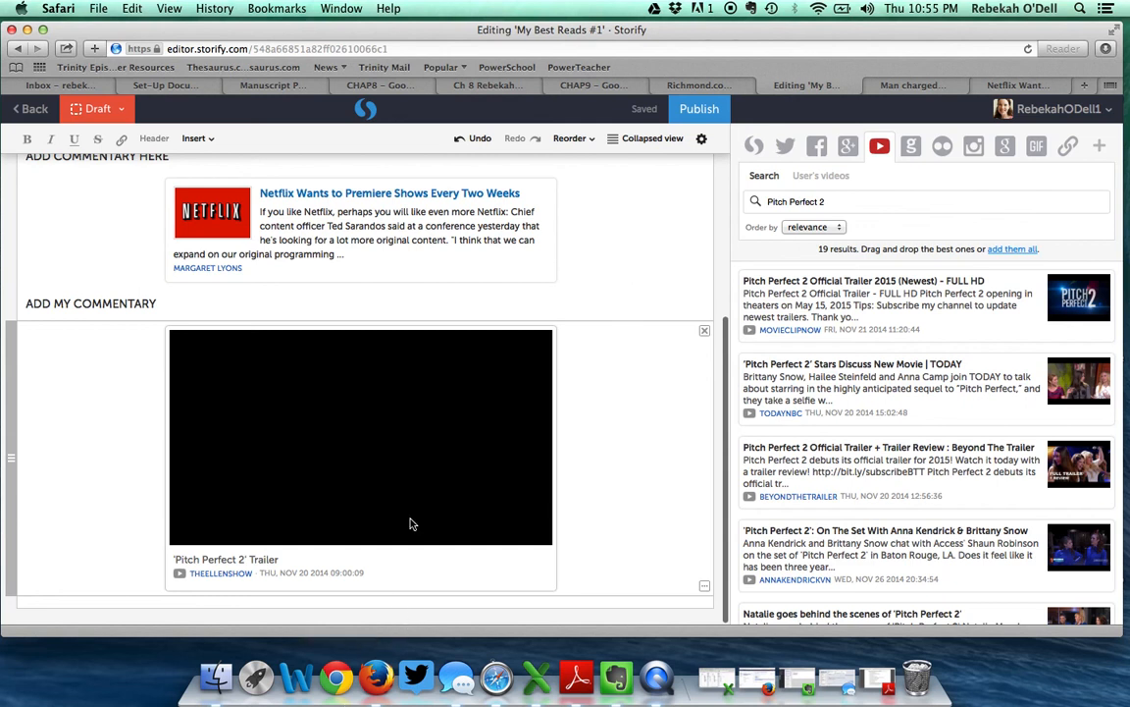
{"action": "left_click", "coordinate": [348, 605]}
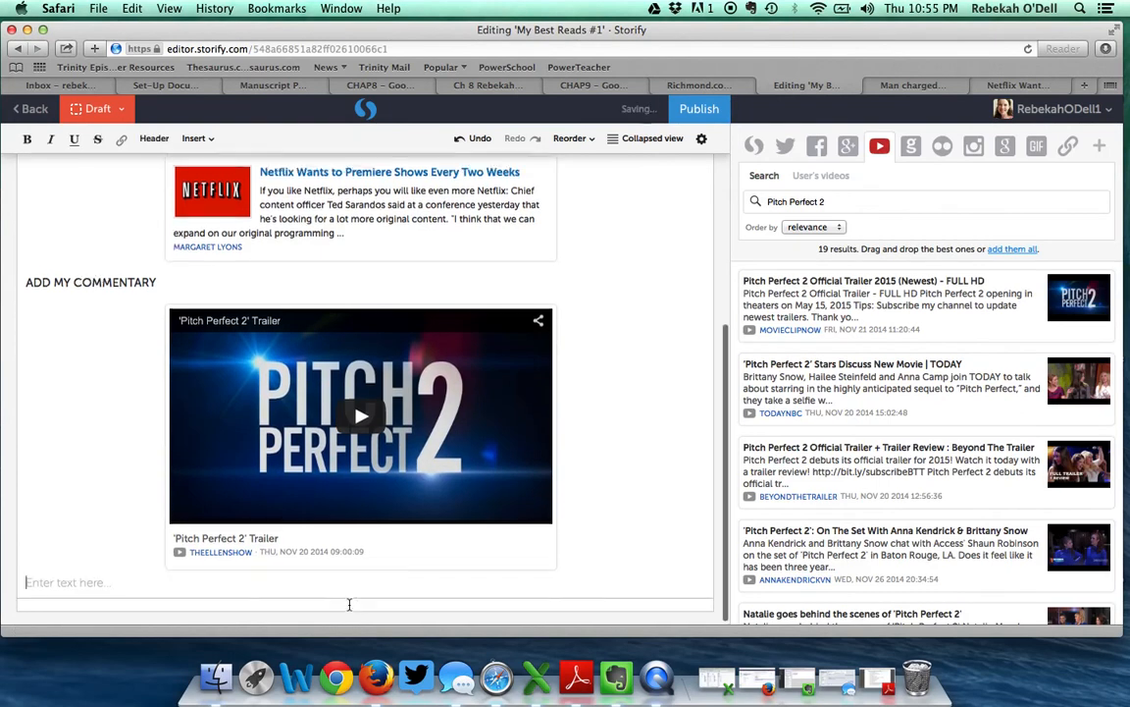
{"action": "type", "text": "ADD MY COMMENTARY AND HOW THIS VIDEO RELATES TO SOMETHING I READ..."}
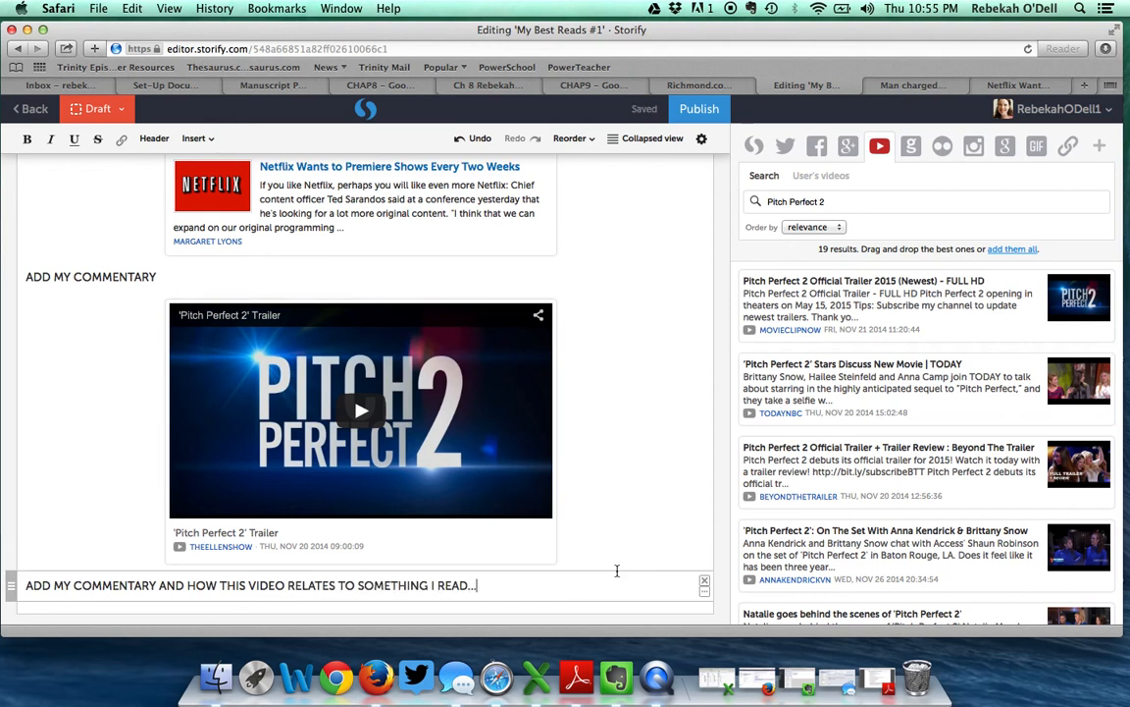
- Check the Instagram source and search Twitter for "Pitch Perfect 2" content
{"action": "left_click", "coordinate": [973, 146]}
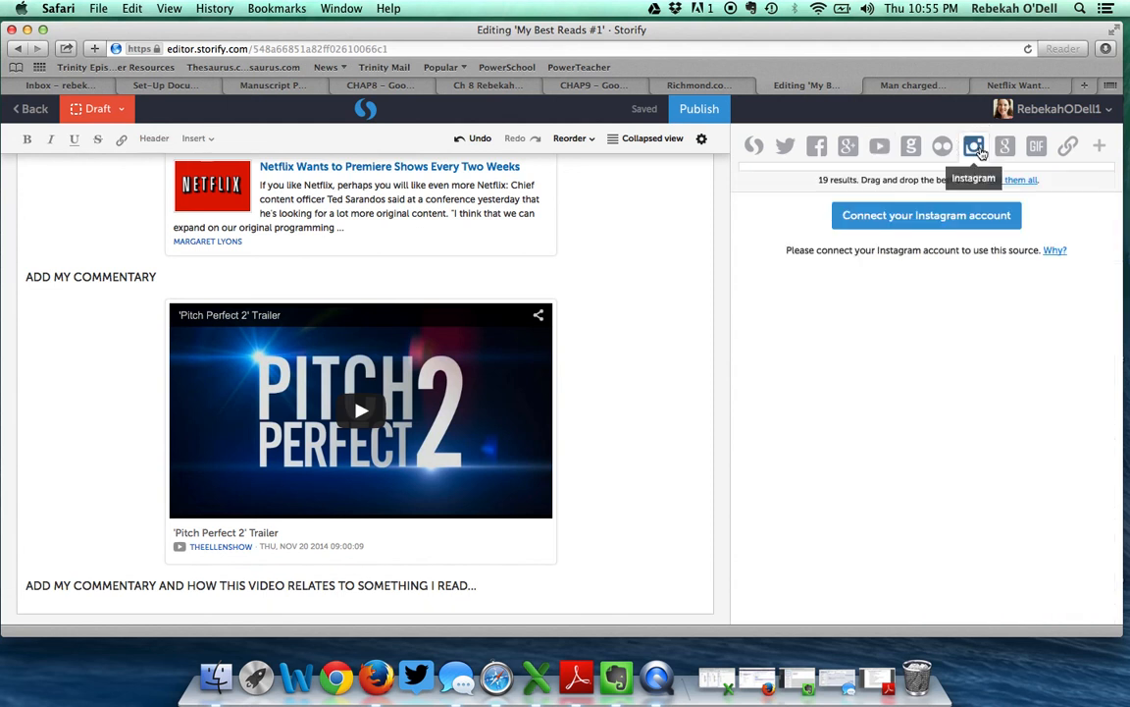
{"action": "left_click", "coordinate": [789, 148]}
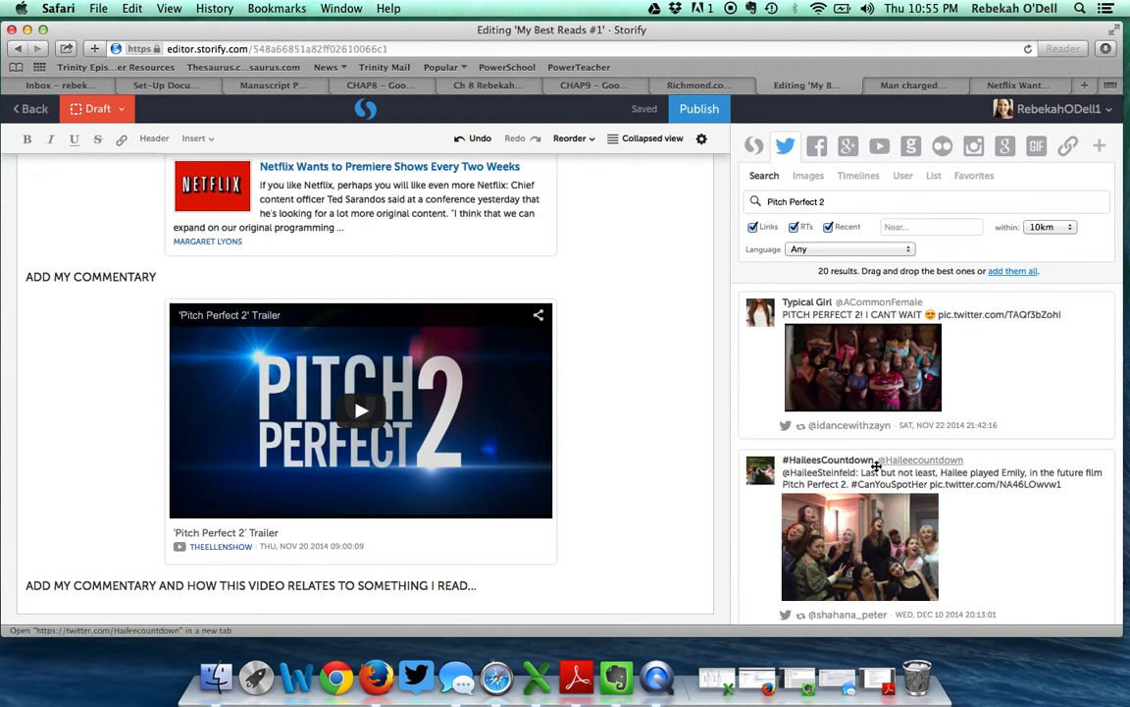
- Look through the "Pitch Perfect 2" tweets and search Twitter for "#movingwriters" instead
{"action": "scroll", "coordinate": [873, 464], "scroll_direction": "down", "scroll_amount": 5}
{"action": "scroll", "coordinate": [877, 466], "scroll_direction": "down", "scroll_amount": 1}
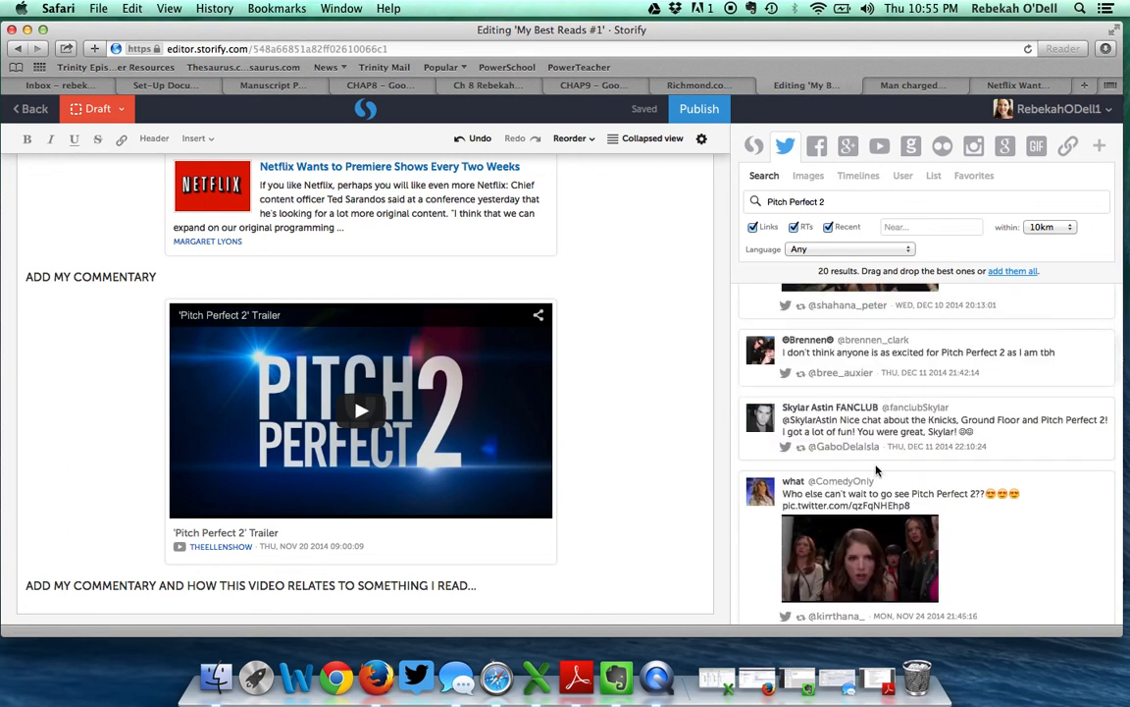
{"action": "scroll", "coordinate": [876, 468], "scroll_direction": "down", "scroll_amount": 5}
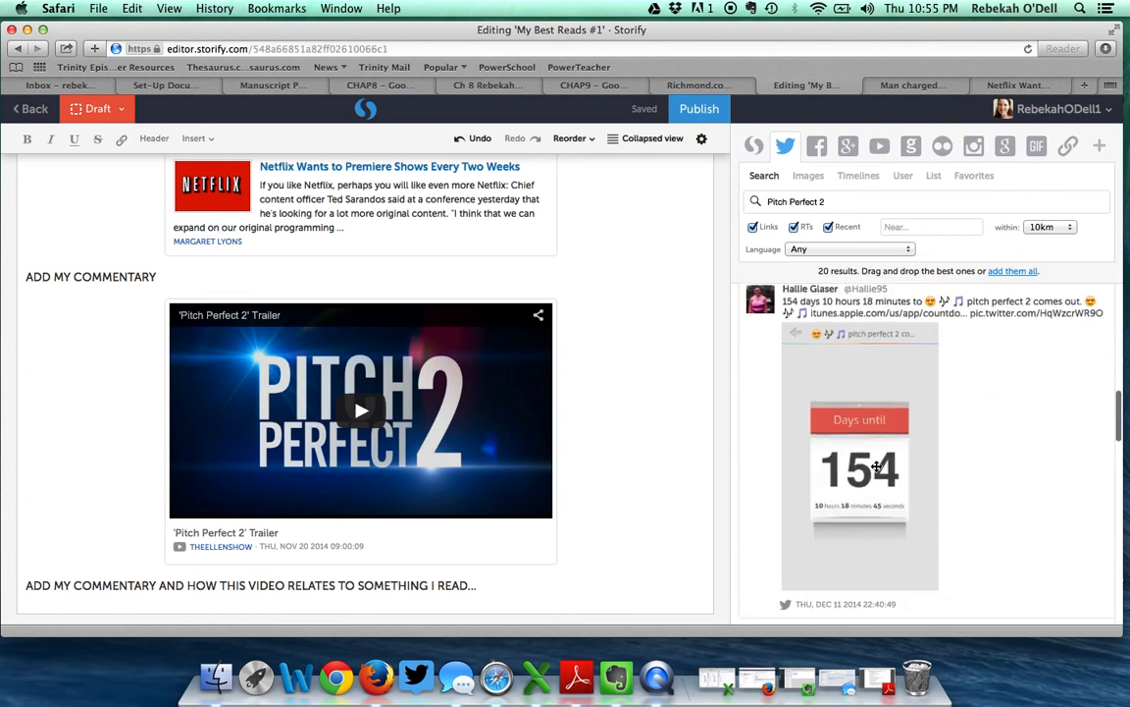
{"action": "scroll", "coordinate": [876, 466], "scroll_direction": "up", "scroll_amount": 10}
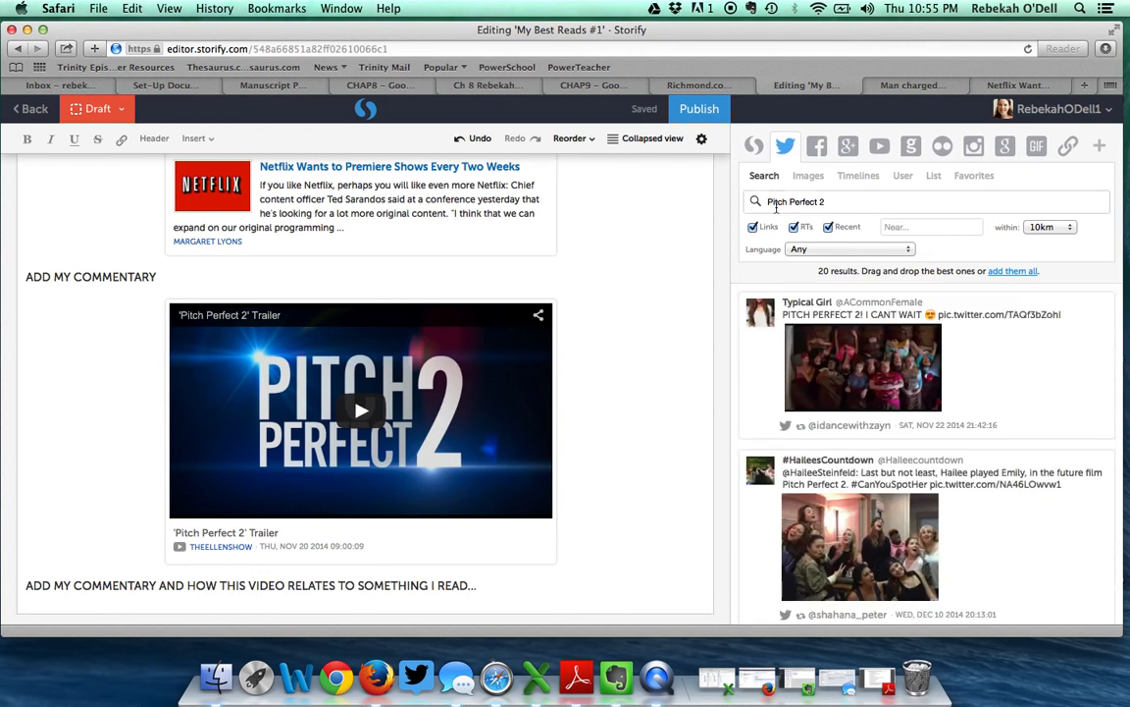
{"action": "left_click", "coordinate": [568, 609]}
{"action": "left_click", "coordinate": [853, 201]}
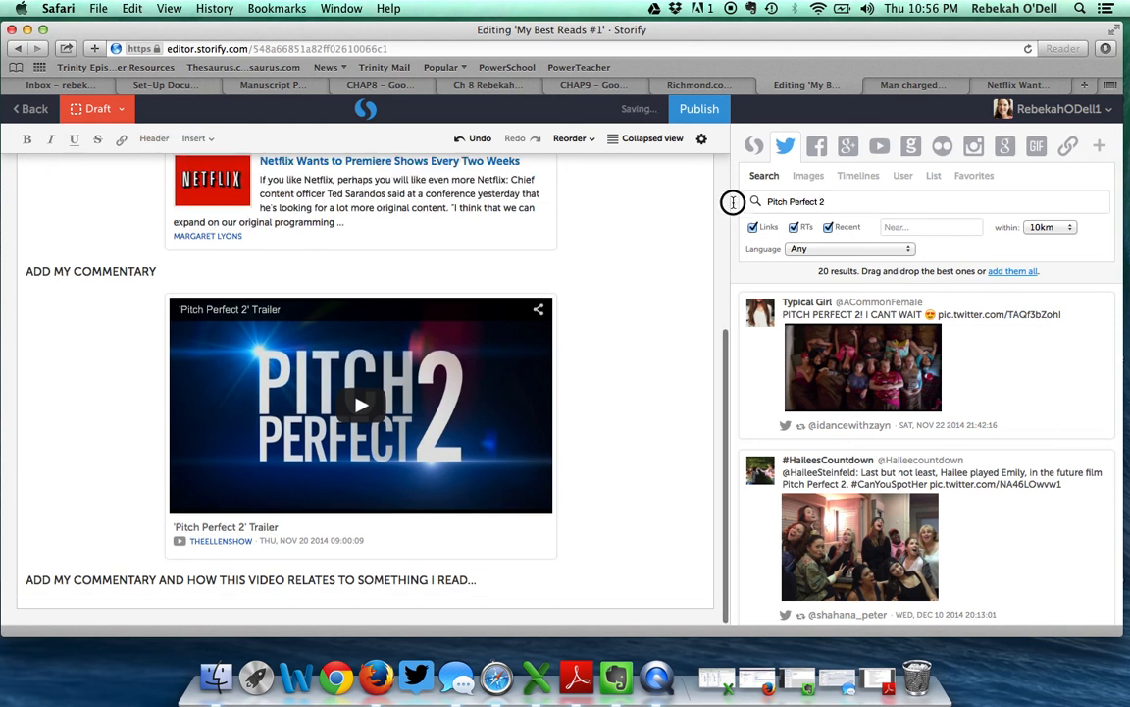
{"action": "left_click_drag", "start_coordinate": [733, 202], "coordinate": [918, 206]}
{"action": "type", "text": "#m"}
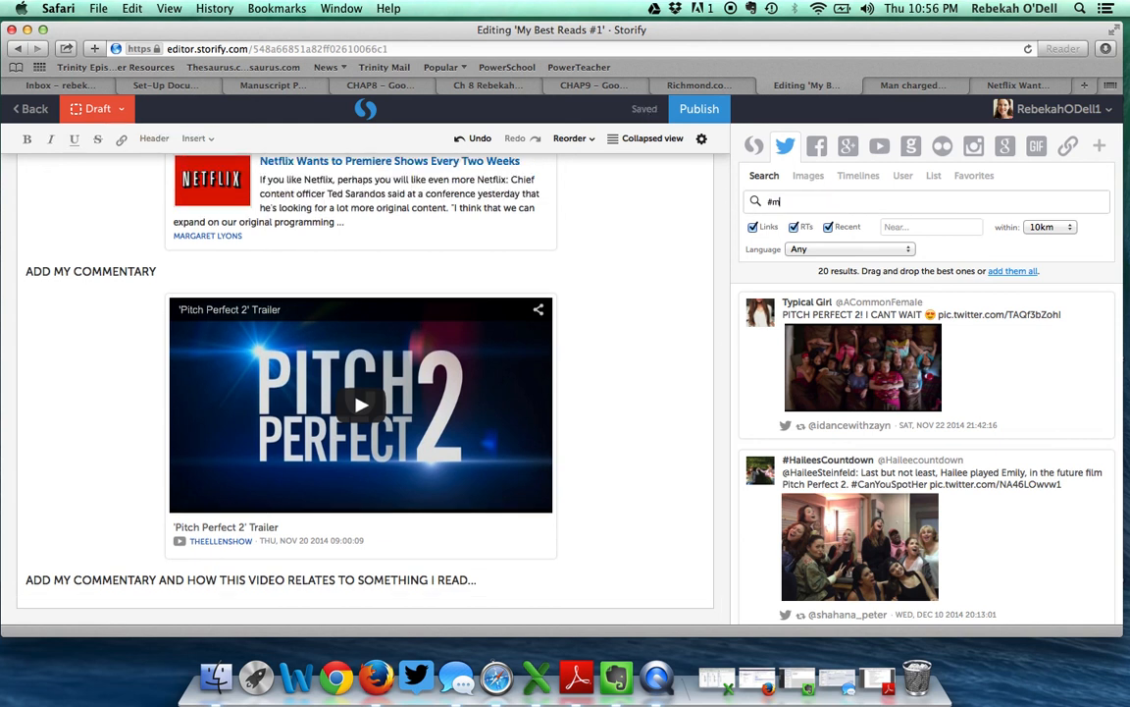
{"action": "type", "text": "ovingwriter"}
{"action": "key", "text": "Return"}
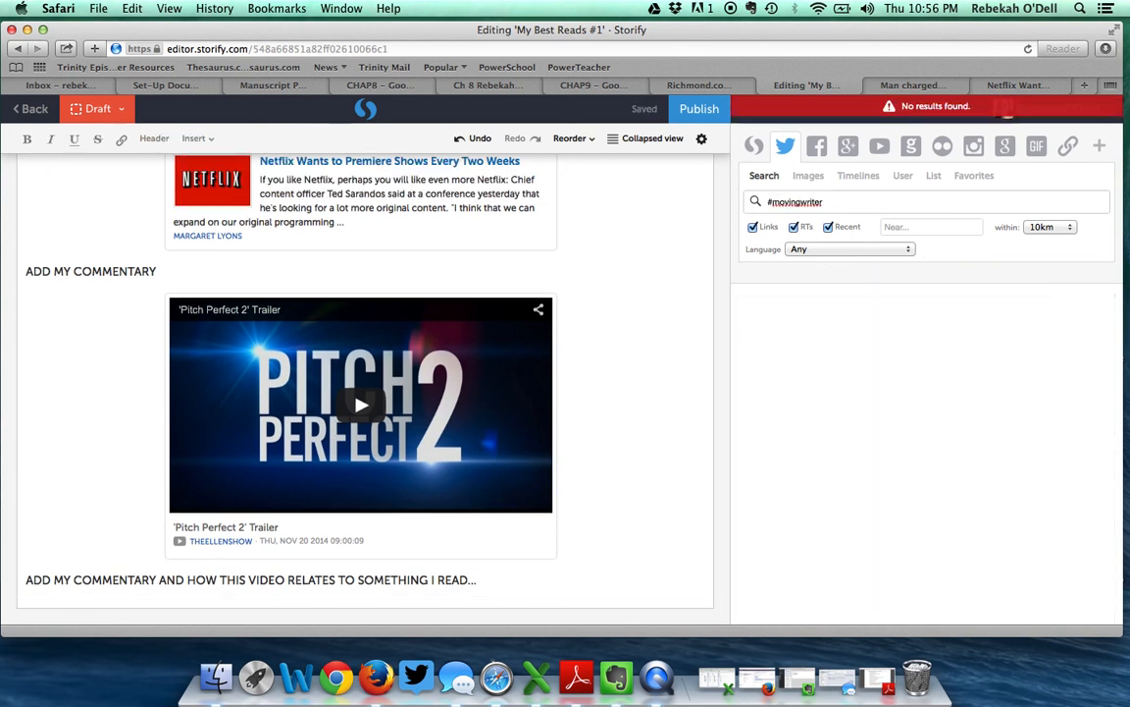
{"action": "type", "text": "s"}
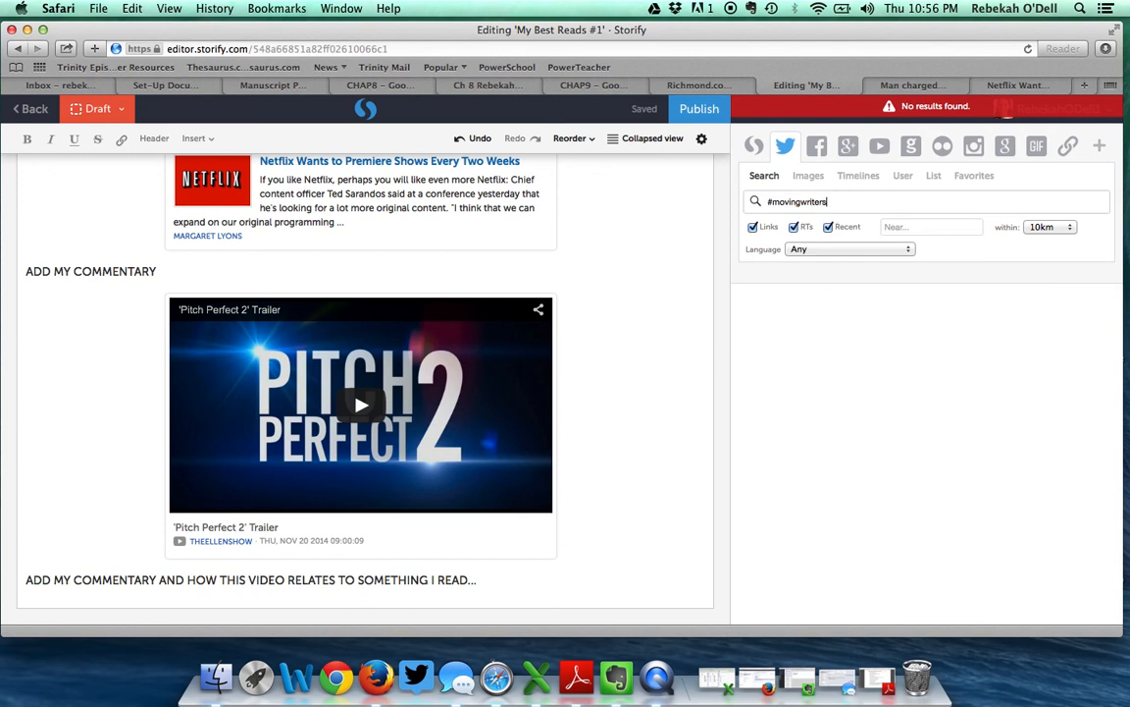
{"action": "key", "text": "Return"}
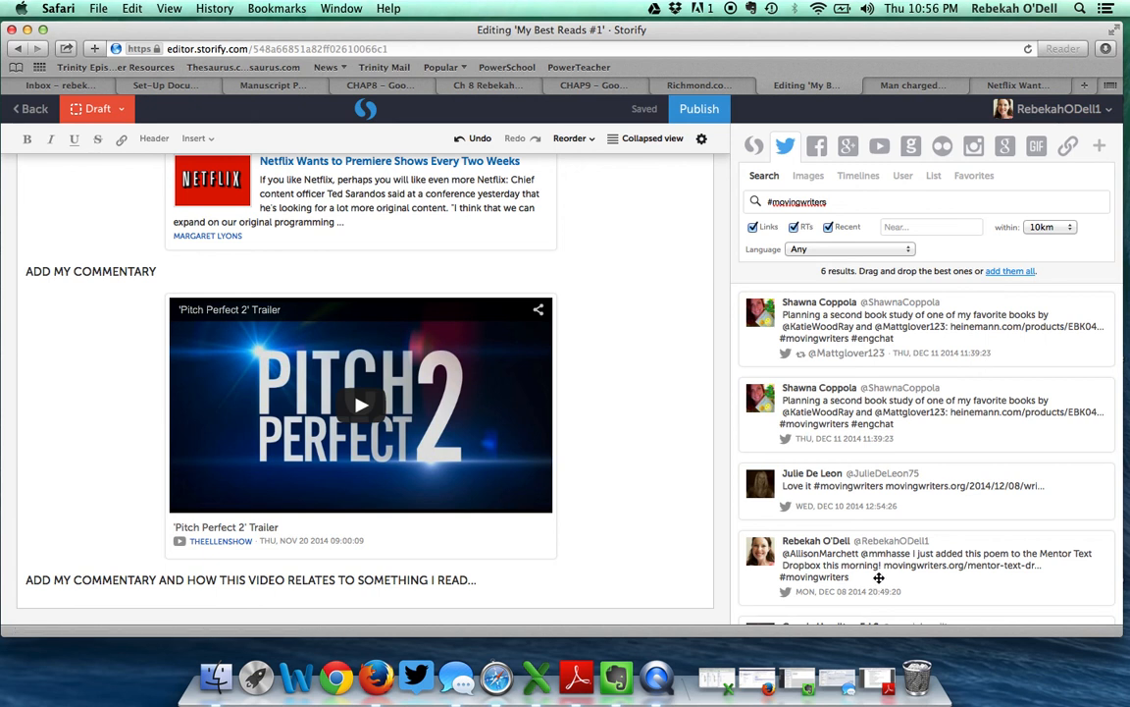
- Add the #movingwriters tweet about the Mentor Text Dropbox poem to the story's end, with "ADD MY COMMENTARY -- THIS POEM" beneath
{"action": "scroll", "coordinate": [878, 578], "scroll_direction": "down", "scroll_amount": 3}
{"action": "left_click_drag", "start_coordinate": [882, 489], "coordinate": [594, 617]}
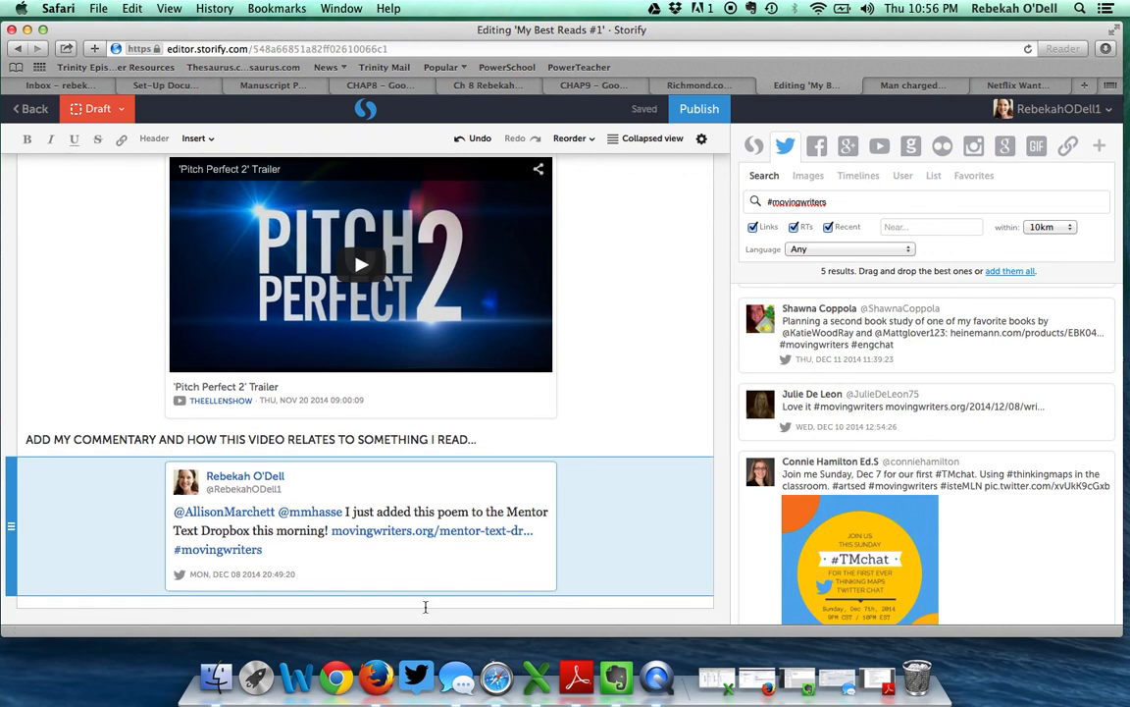
{"action": "left_click", "coordinate": [418, 600]}
{"action": "type", "text": "ADD"}
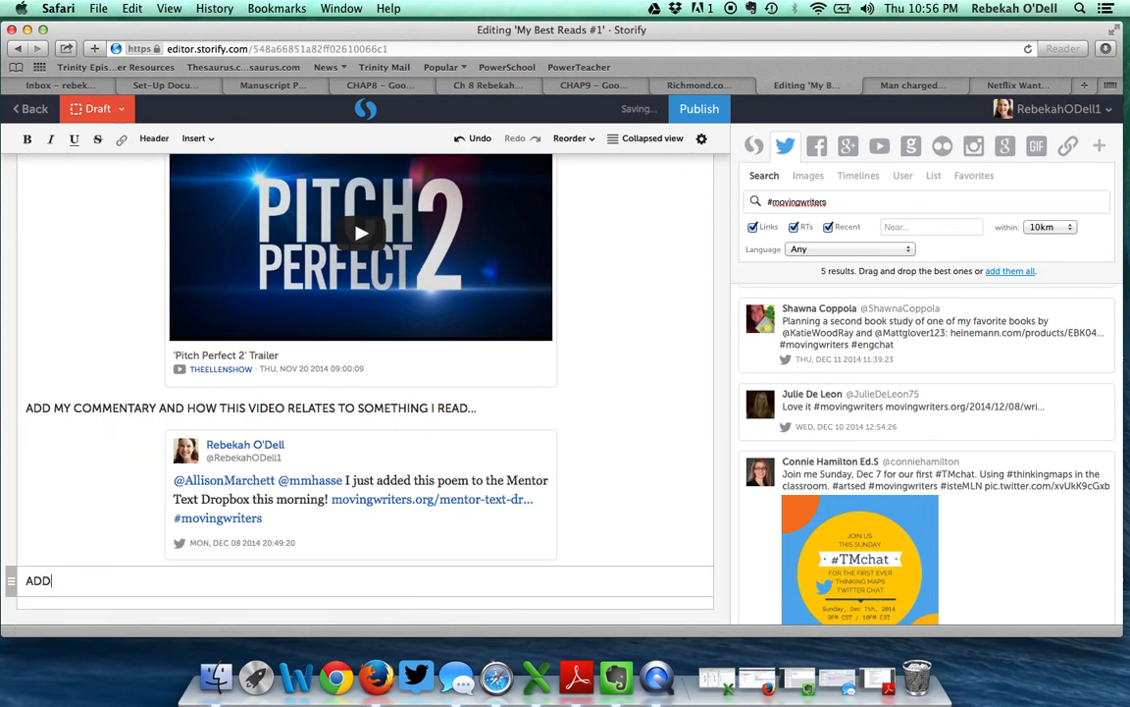
{"action": "type", "text": " MY COMMENT"}
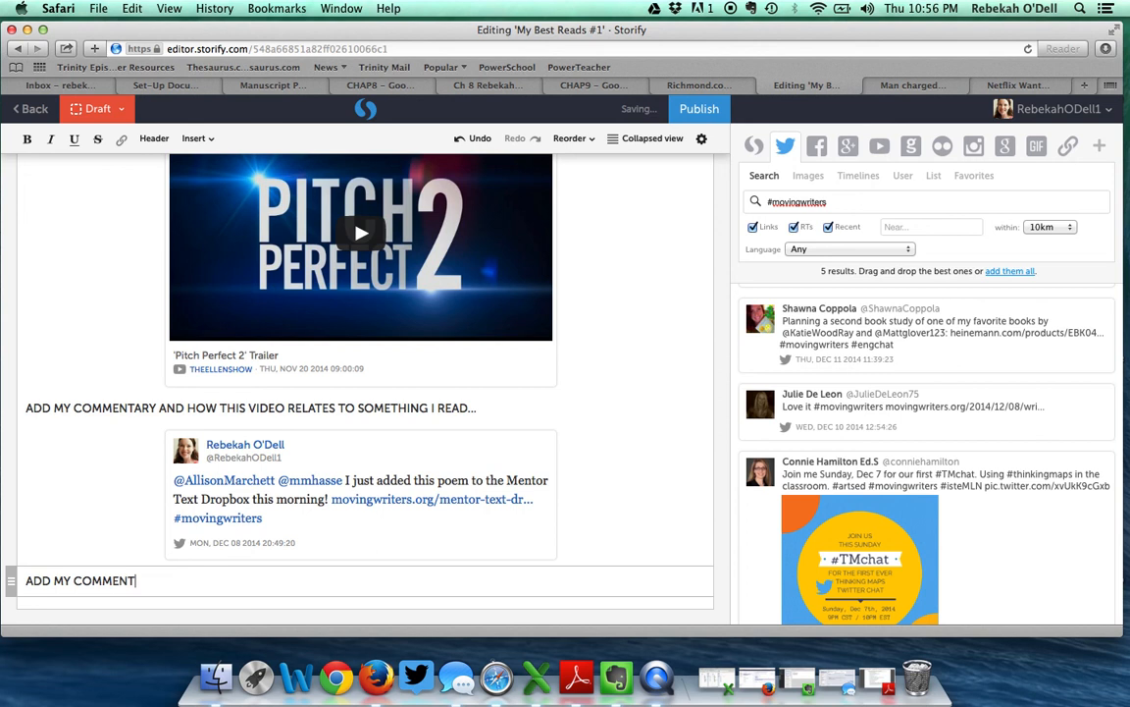
{"action": "type", "text": "ARY -- THIS POEM"}
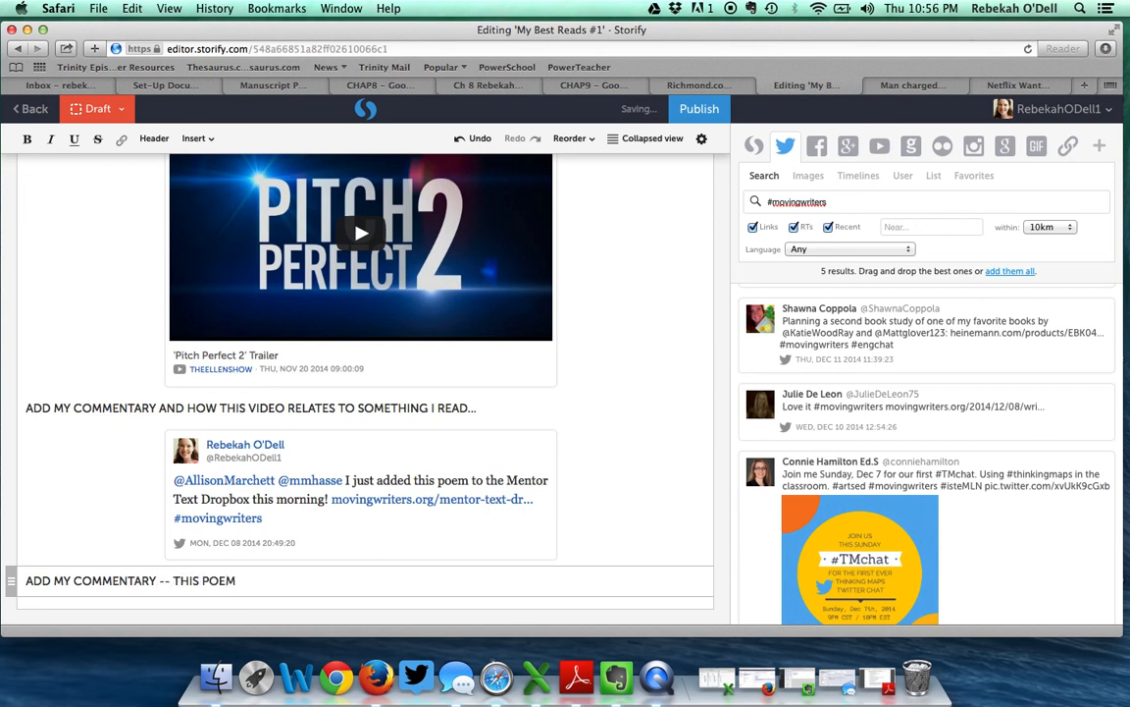
- Preview the draft story and look through its cover, articles, video, tweet and commentary
{"action": "scroll", "coordinate": [586, 362], "scroll_direction": "up", "scroll_amount": 15}
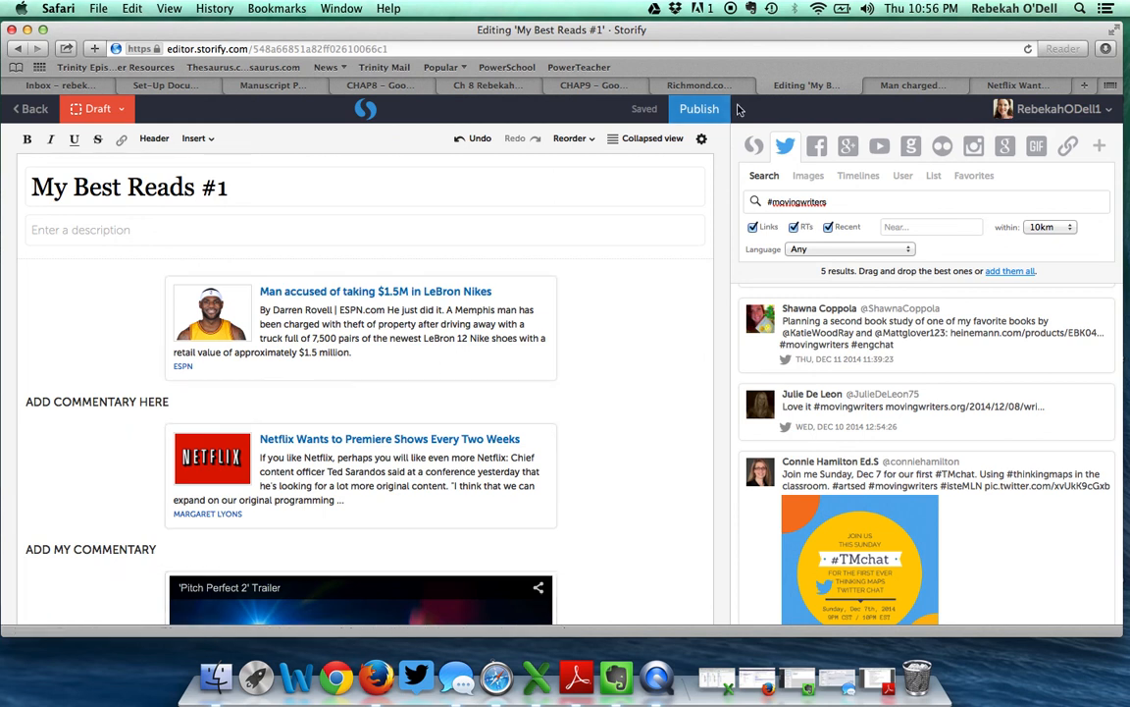
{"action": "left_click", "coordinate": [121, 114]}
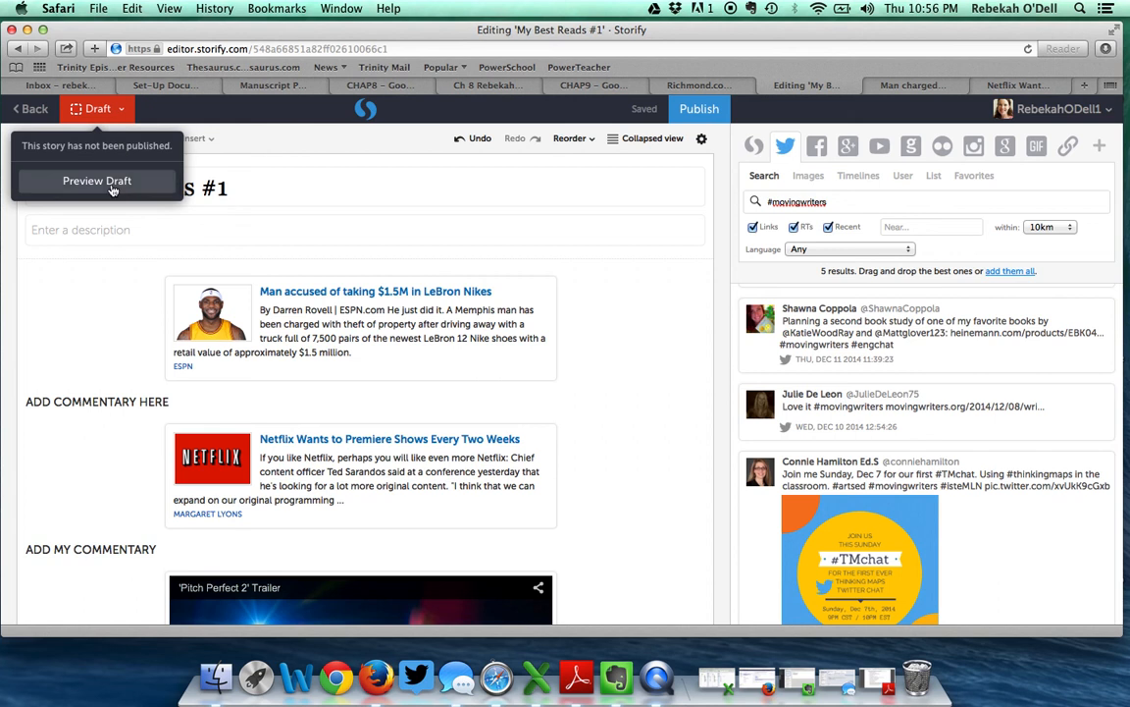
{"action": "left_click", "coordinate": [112, 186]}
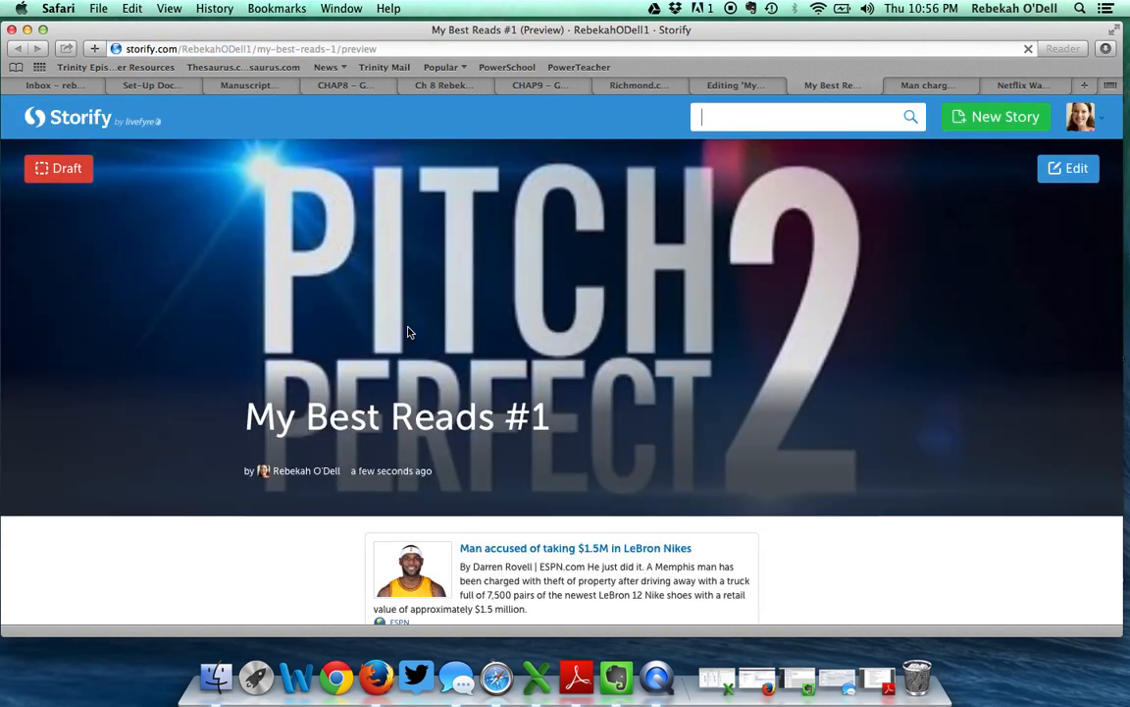
{"action": "scroll", "coordinate": [409, 333], "scroll_direction": "down", "scroll_amount": 5}
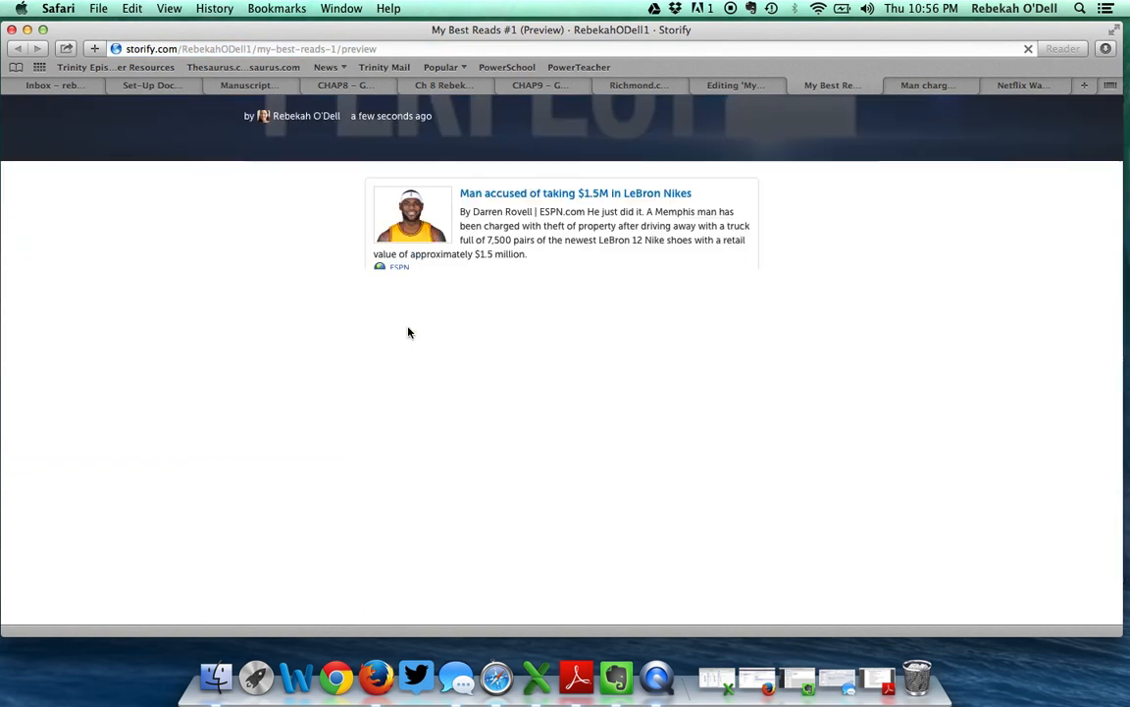
{"action": "scroll", "coordinate": [409, 333], "scroll_direction": "down", "scroll_amount": 10}
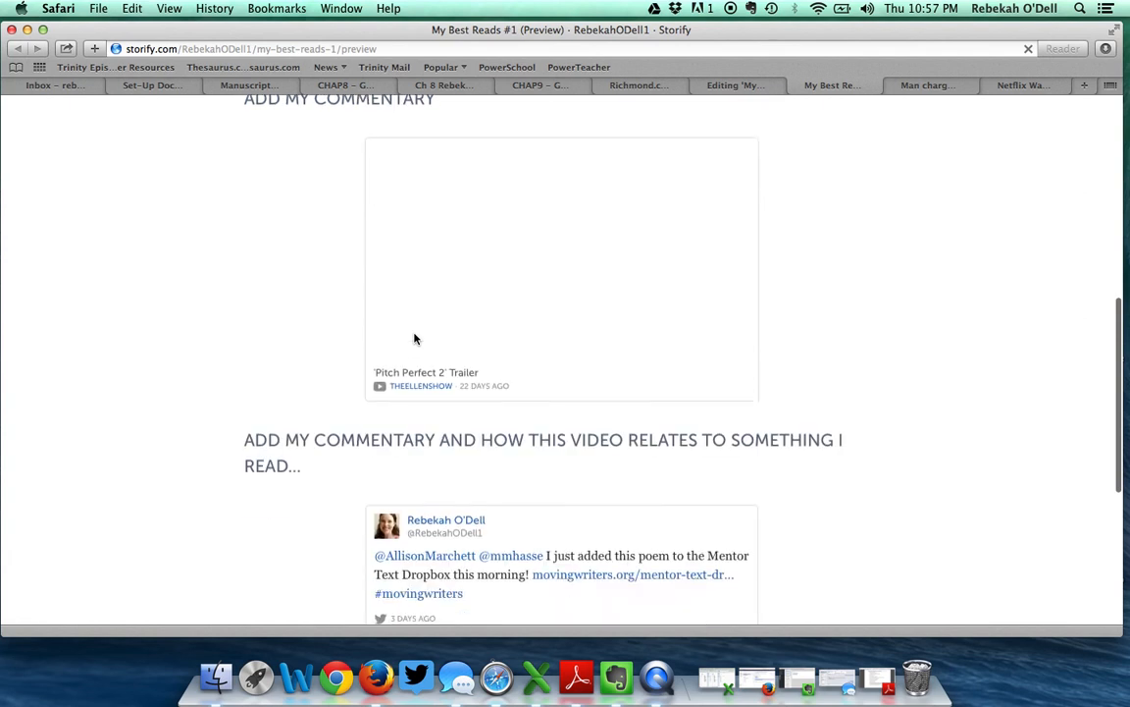
{"action": "scroll", "coordinate": [415, 339], "scroll_direction": "up", "scroll_amount": 15}
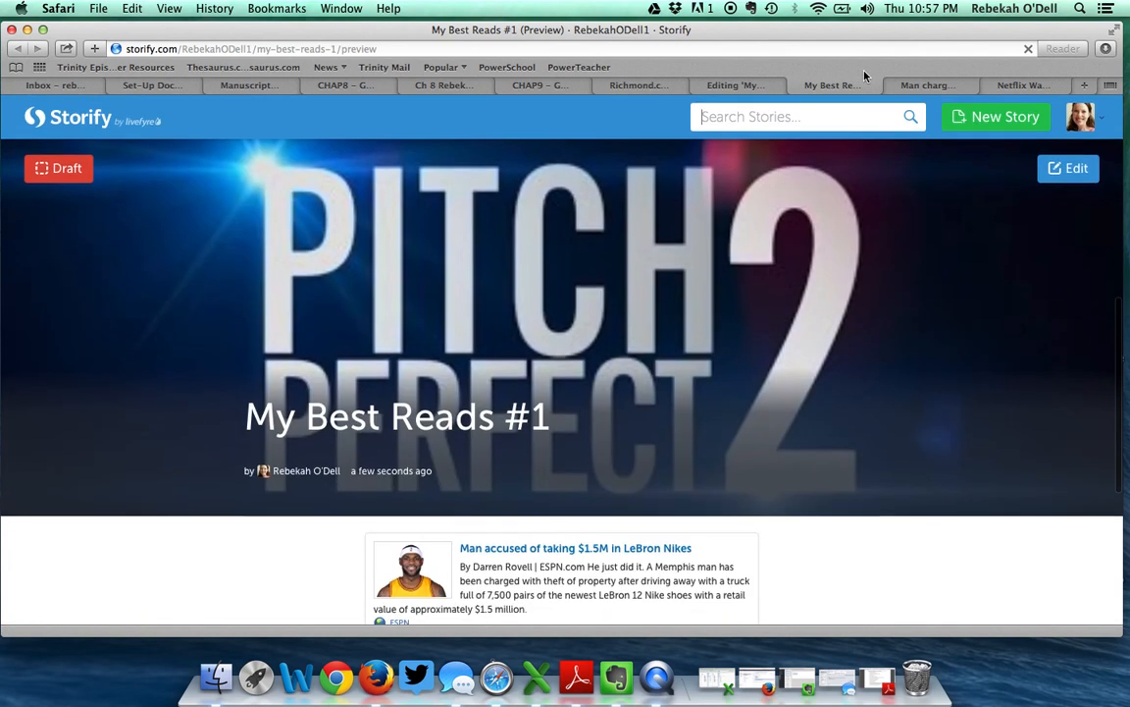
- Publish the story from the editor and view its public page, dismissing the Twitter notification offer without notifying anyone
{"action": "left_click", "coordinate": [796, 88]}
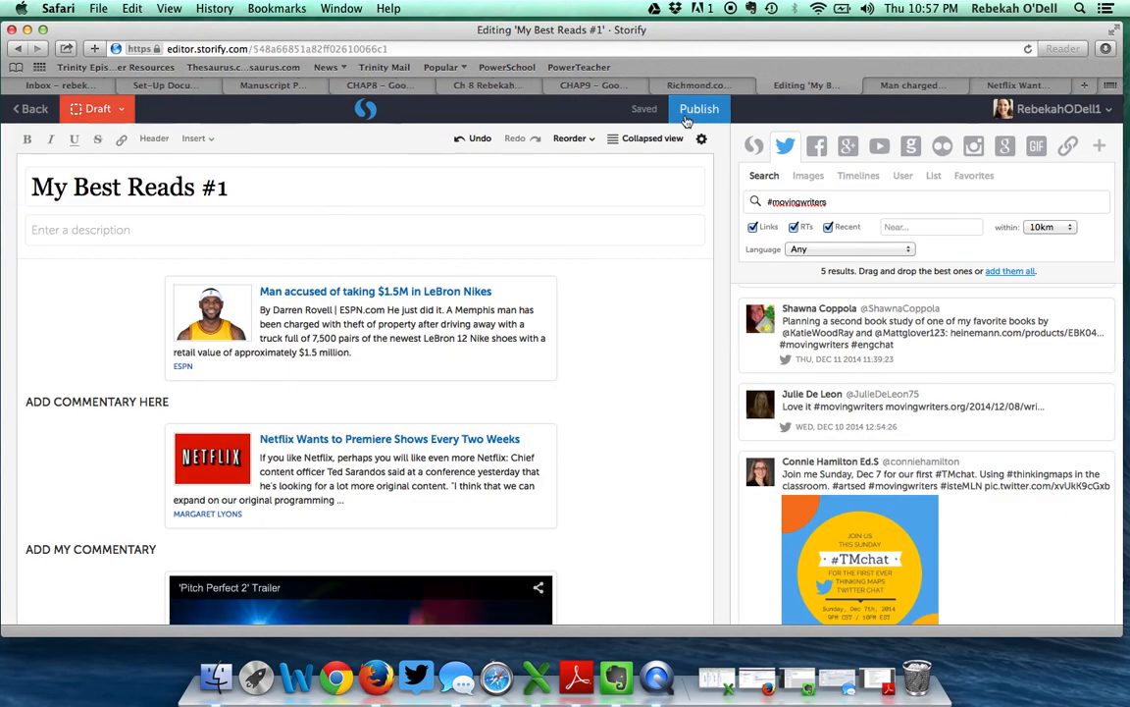
{"action": "left_click", "coordinate": [695, 109]}
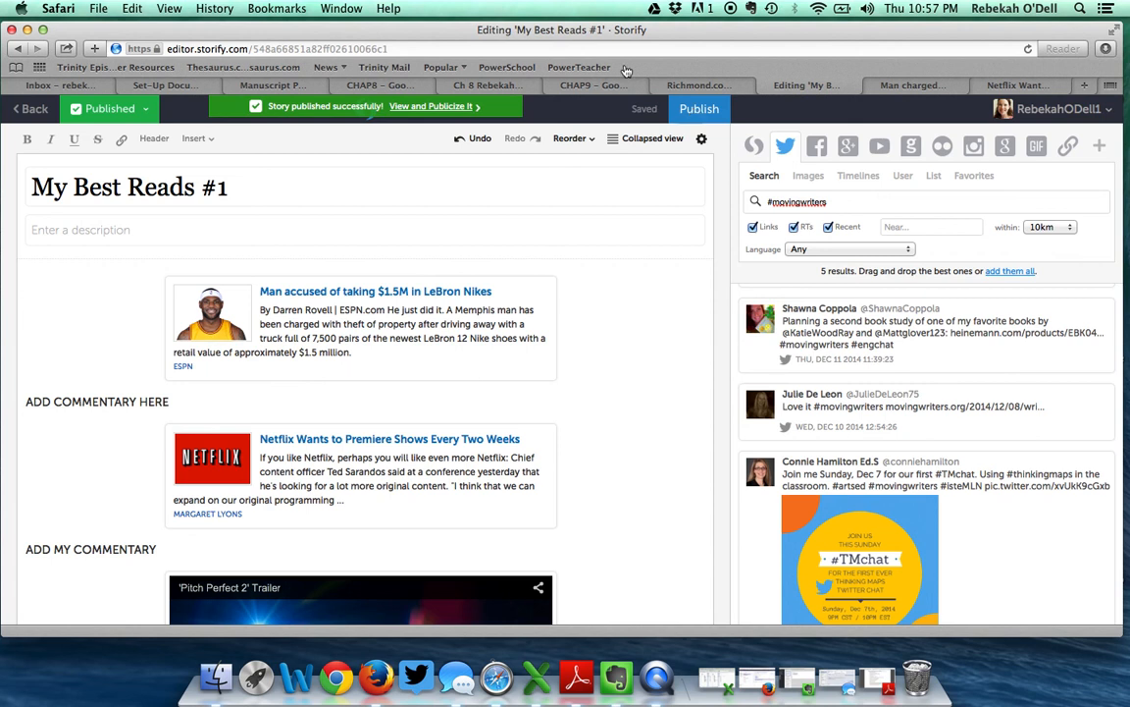
{"action": "left_click", "coordinate": [427, 108]}
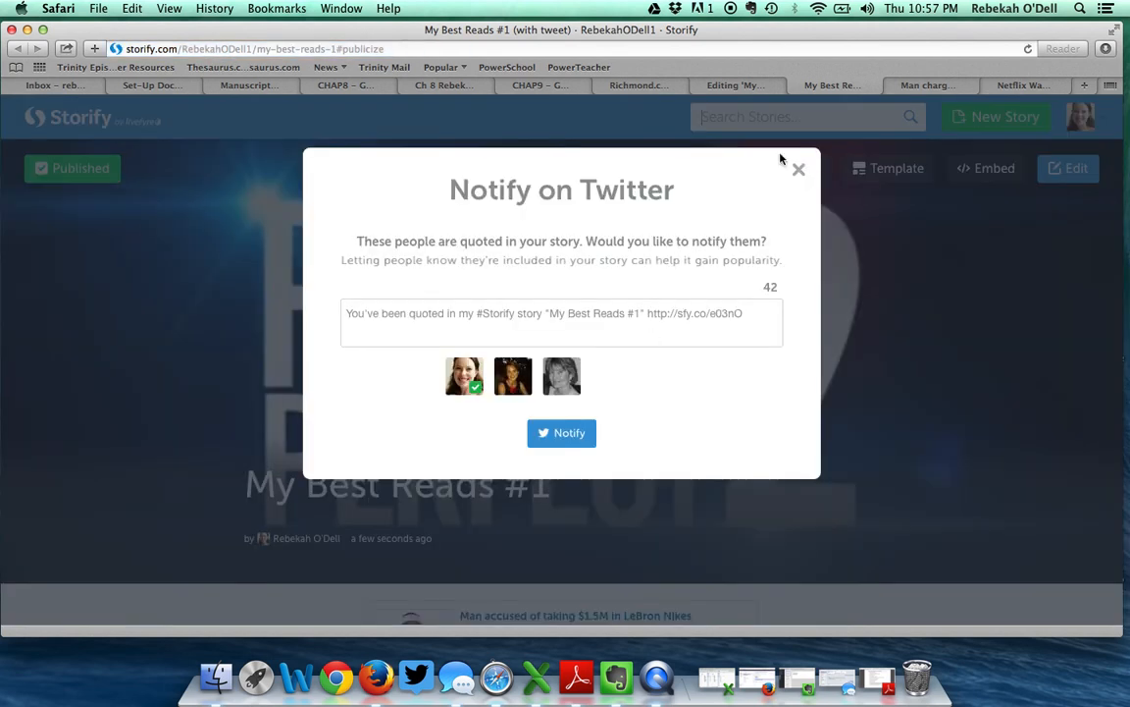
{"action": "left_click", "coordinate": [797, 168]}
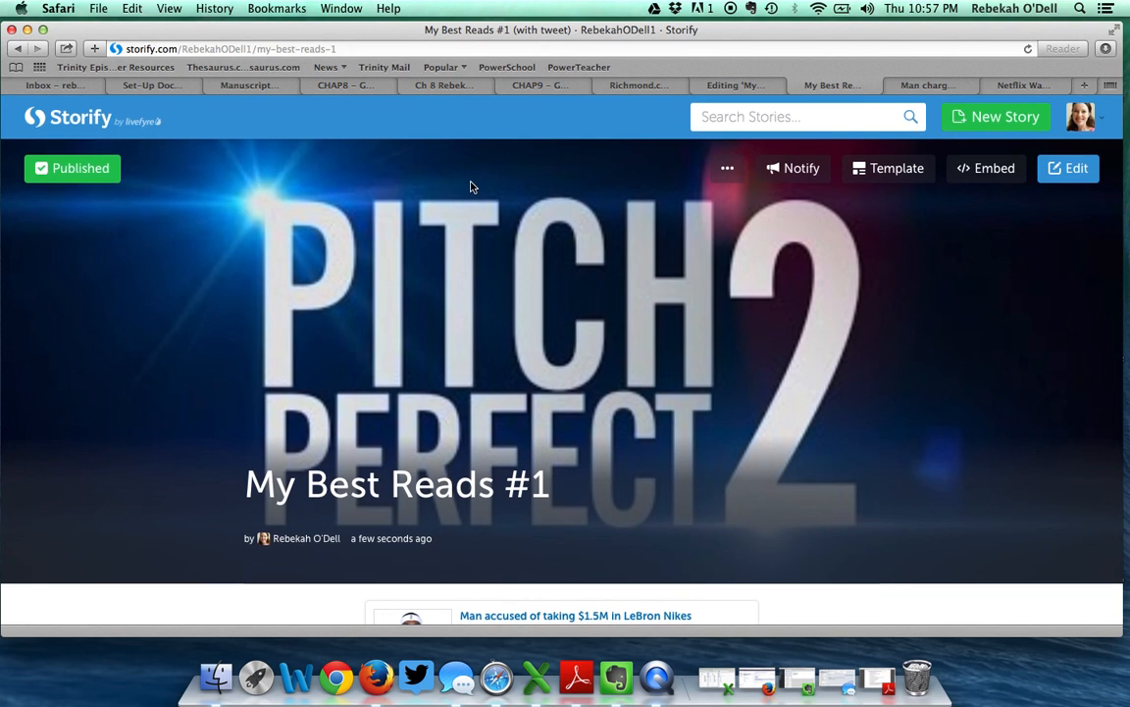
- Review the published story's web address and contents, and return to the Storify home page
{"action": "left_click", "coordinate": [406, 47]}
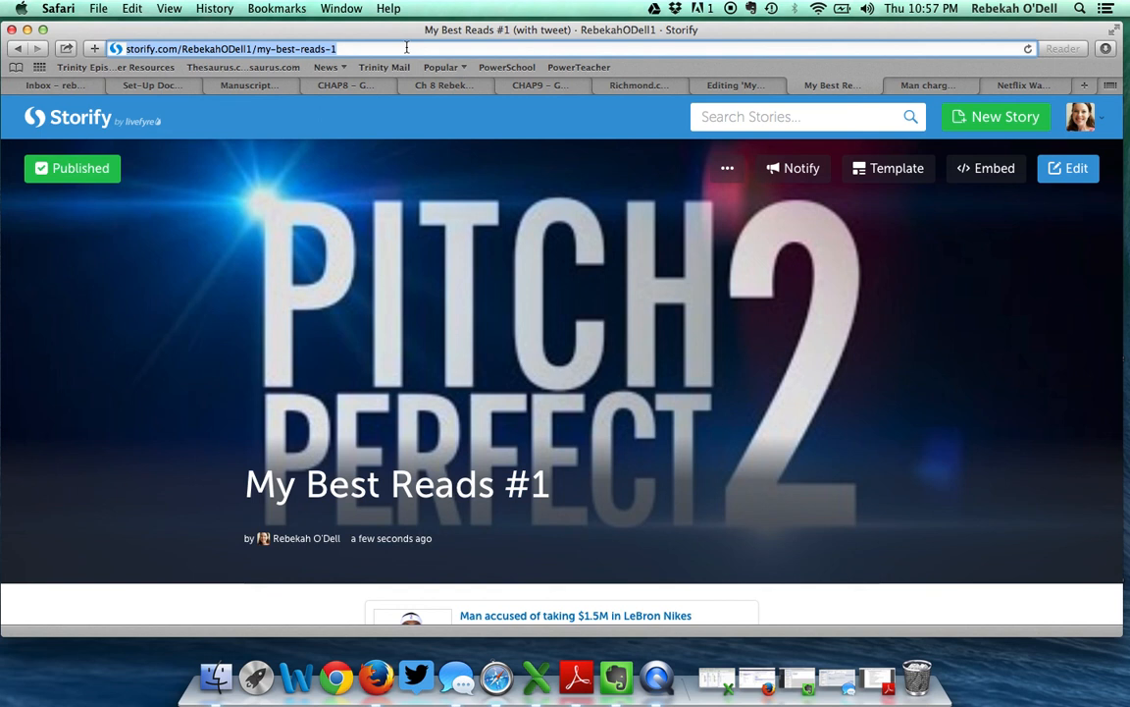
{"action": "scroll", "coordinate": [500, 374], "scroll_direction": "down", "scroll_amount": 10}
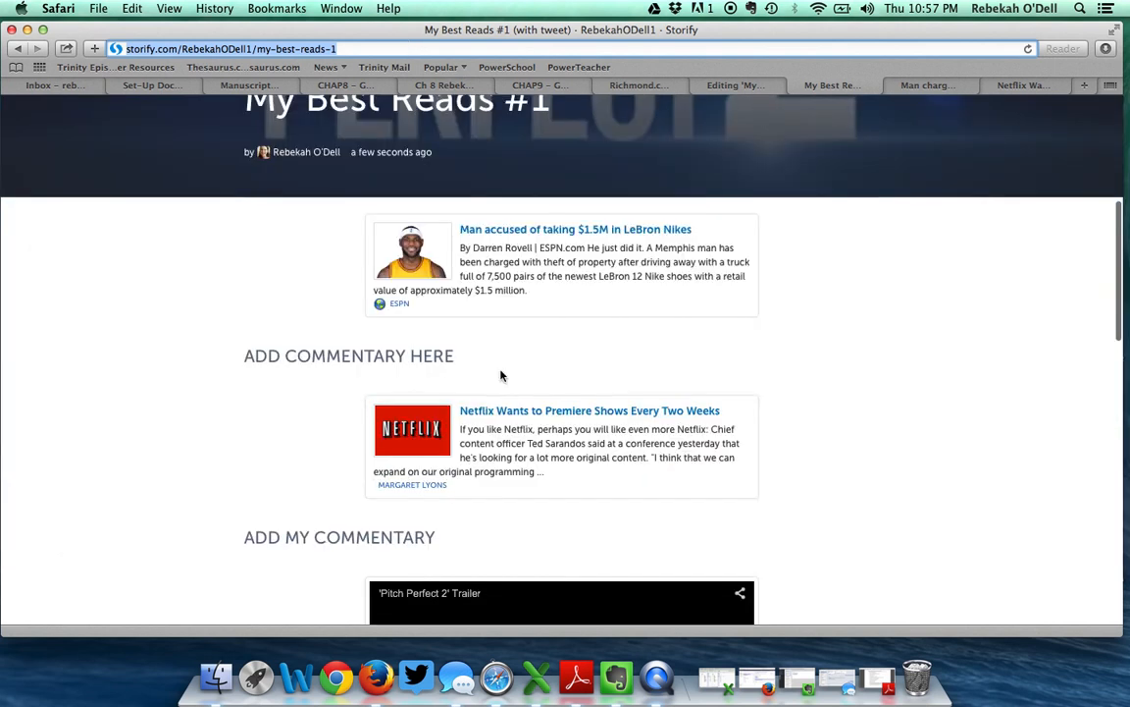
{"action": "scroll", "coordinate": [500, 374], "scroll_direction": "down", "scroll_amount": 4}
{"action": "scroll", "coordinate": [500, 376], "scroll_direction": "up", "scroll_amount": 20}
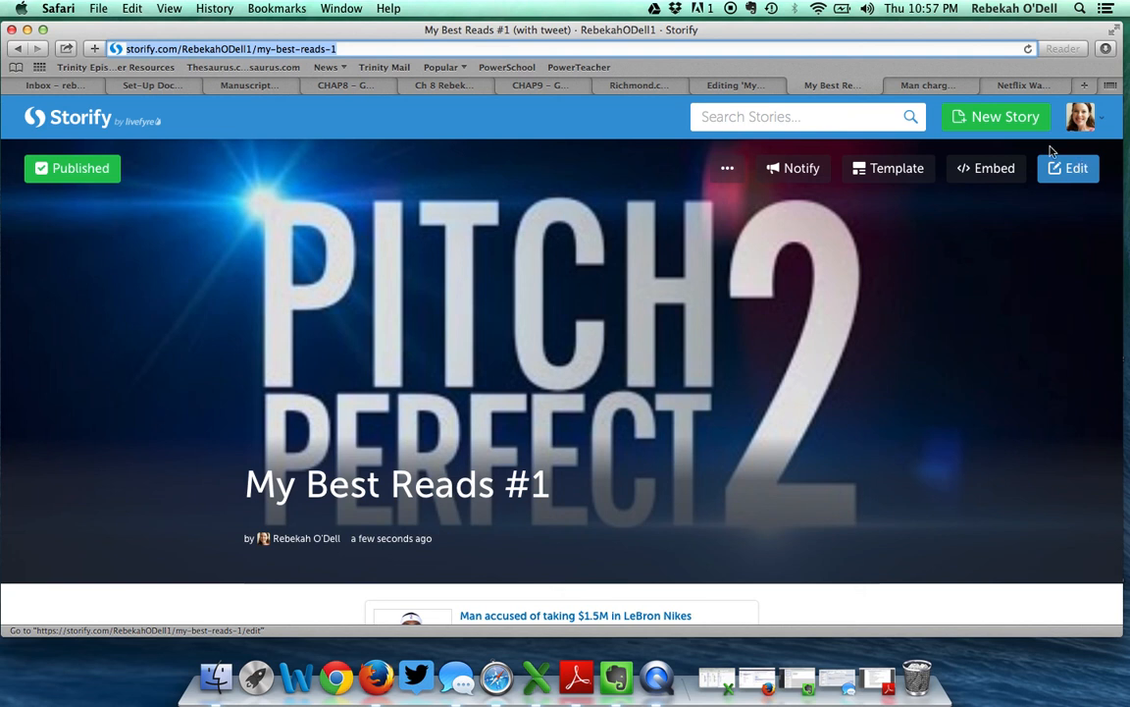
{"action": "left_click", "coordinate": [71, 129]}
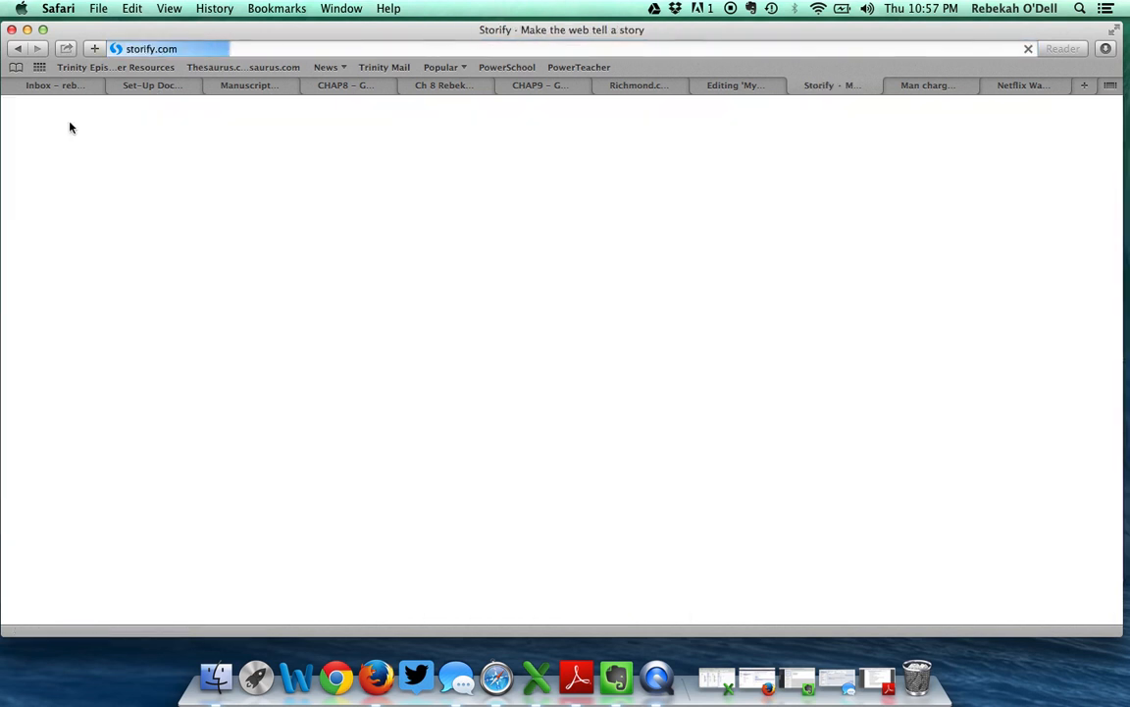